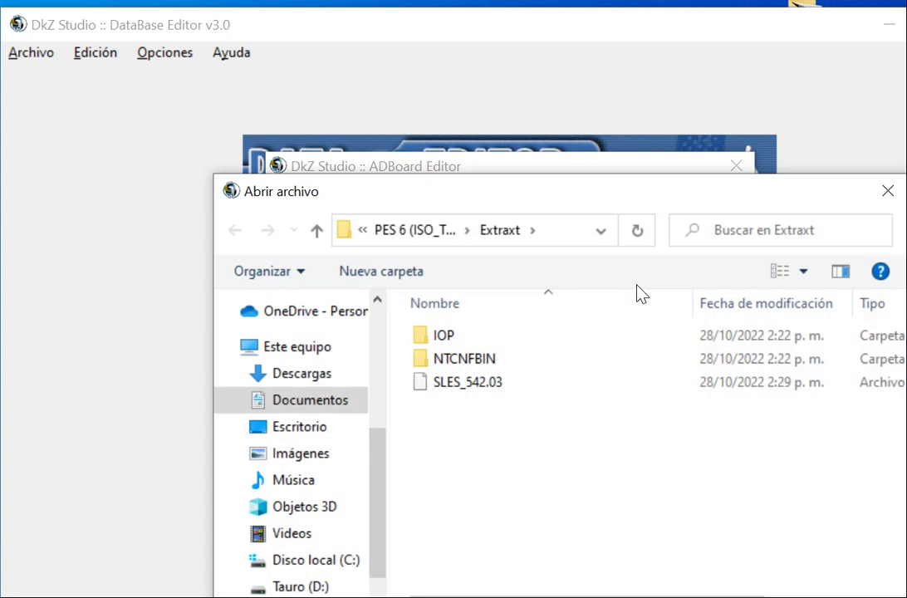
# Step: Choose SLES_542.03 from the Extraxt folder as the executable and load the database with the other preset file paths
pyautogui.click(483, 389)
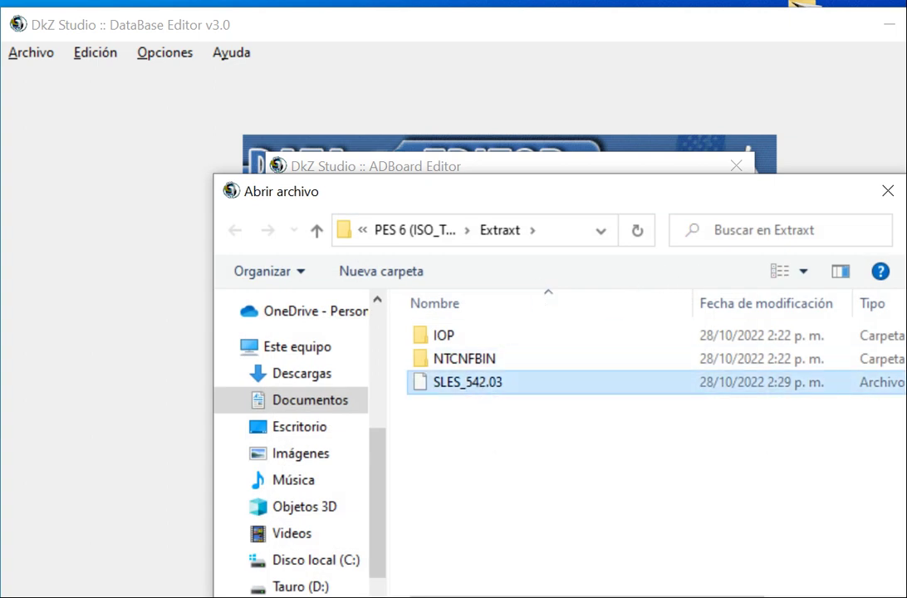
pyautogui.doubleClick(484, 389)
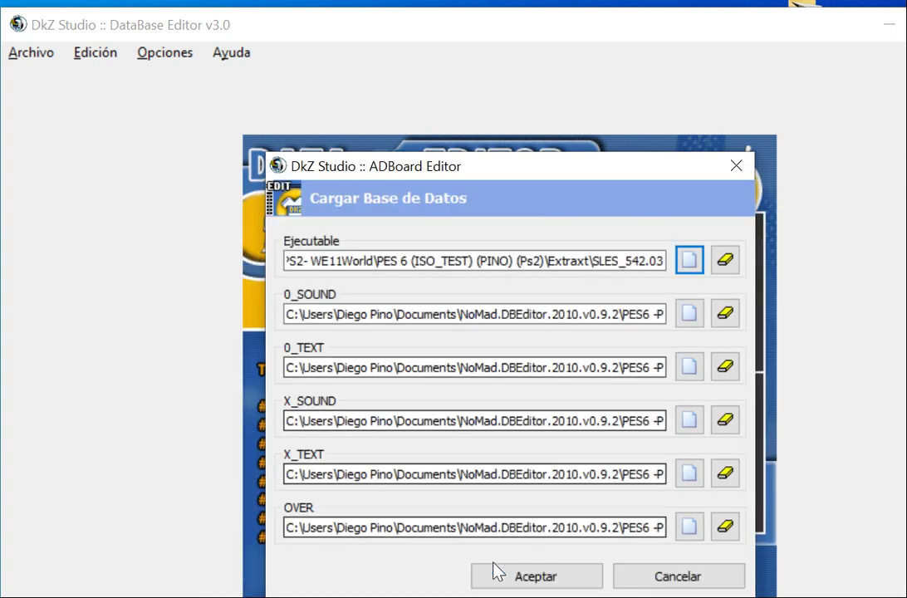
pyautogui.click(508, 581)
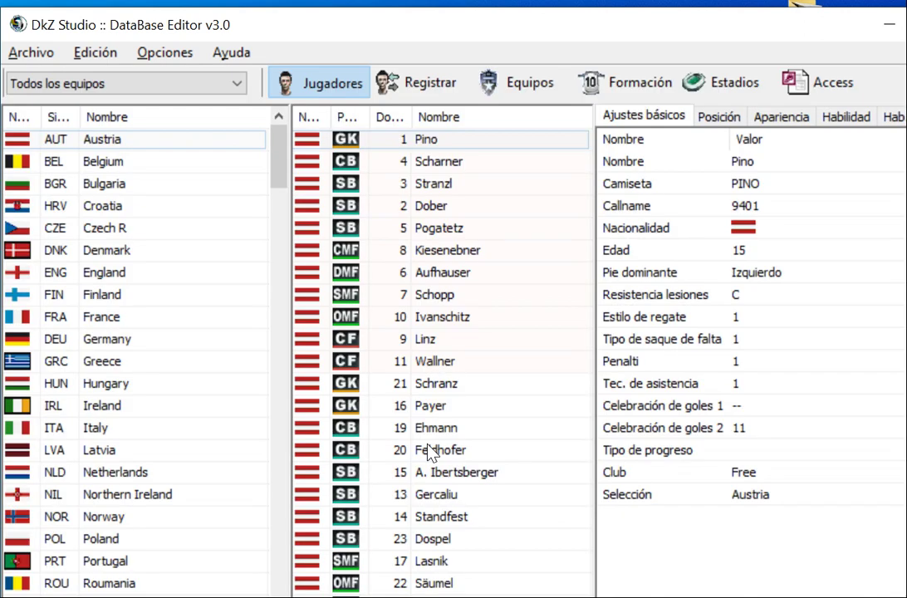
# Step: Inspect the name and shirt name of Austria's number 1 goalkeeper in the basic settings
pyautogui.click(108, 141)
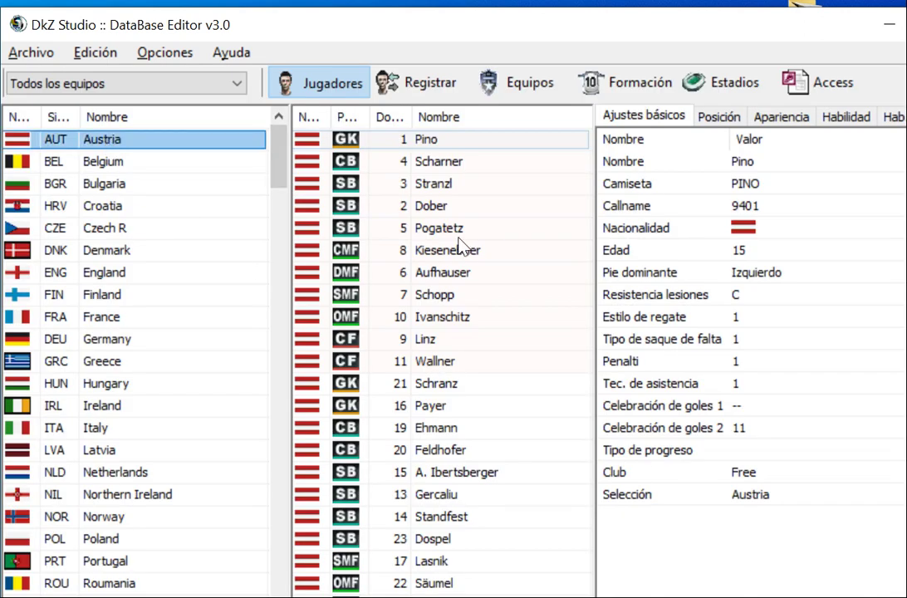
pyautogui.click(434, 143)
pyautogui.click(744, 162)
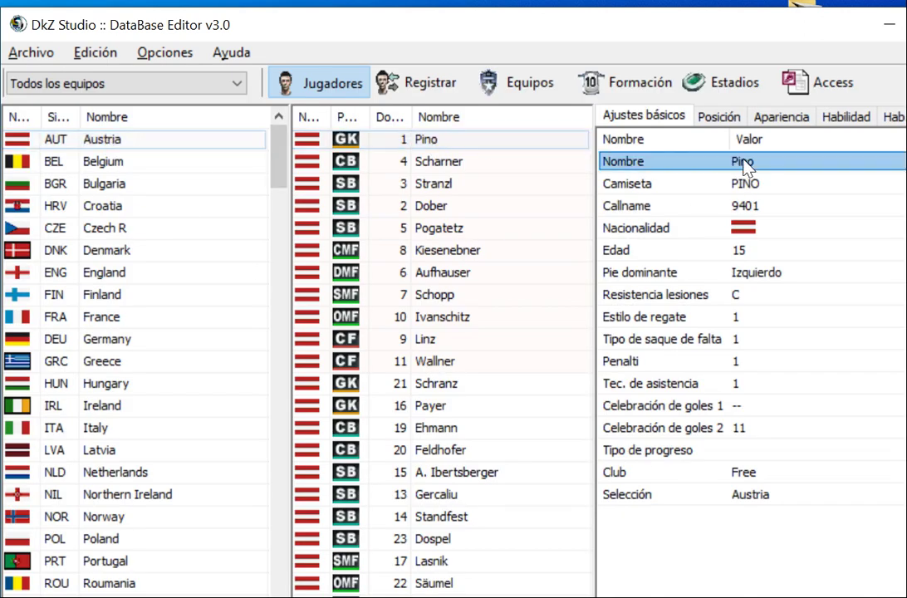
pyautogui.click(742, 182)
pyautogui.press('Up')
pyautogui.click(746, 184)
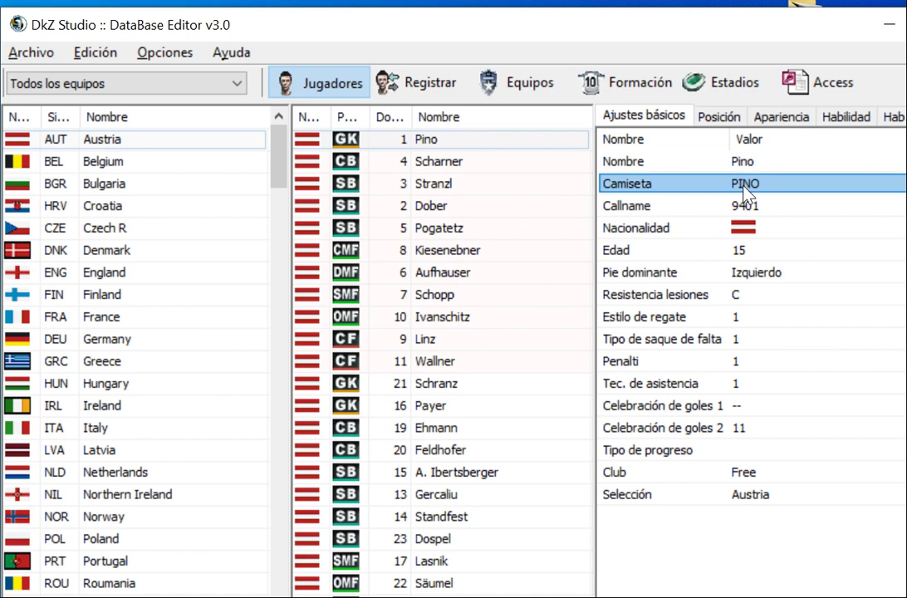
# Step: Go through Brasil's squad player by player, from the number 1 goalkeeper to number 17, checking their basic settings
pyautogui.moveTo(281, 164); pyautogui.dragTo(277, 243)
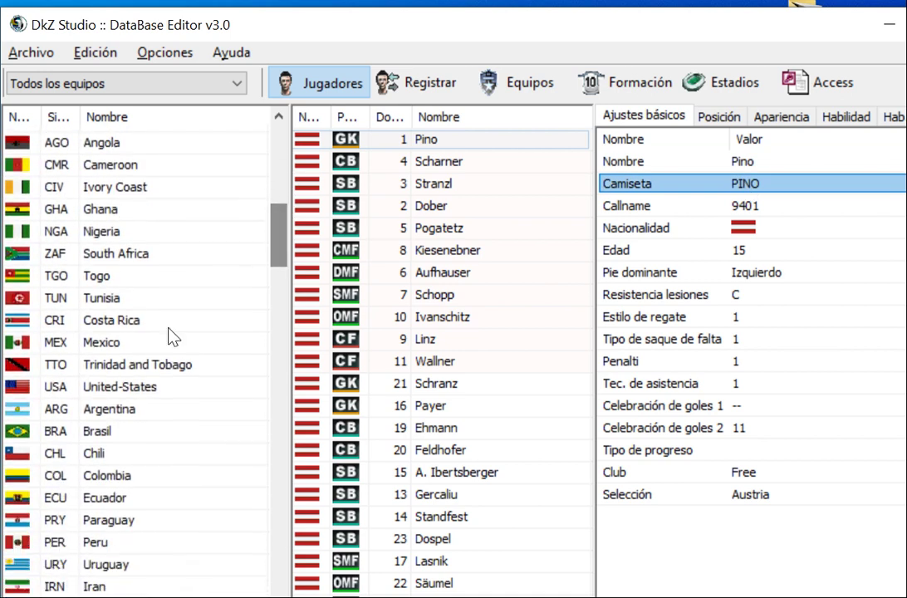
pyautogui.click(125, 432)
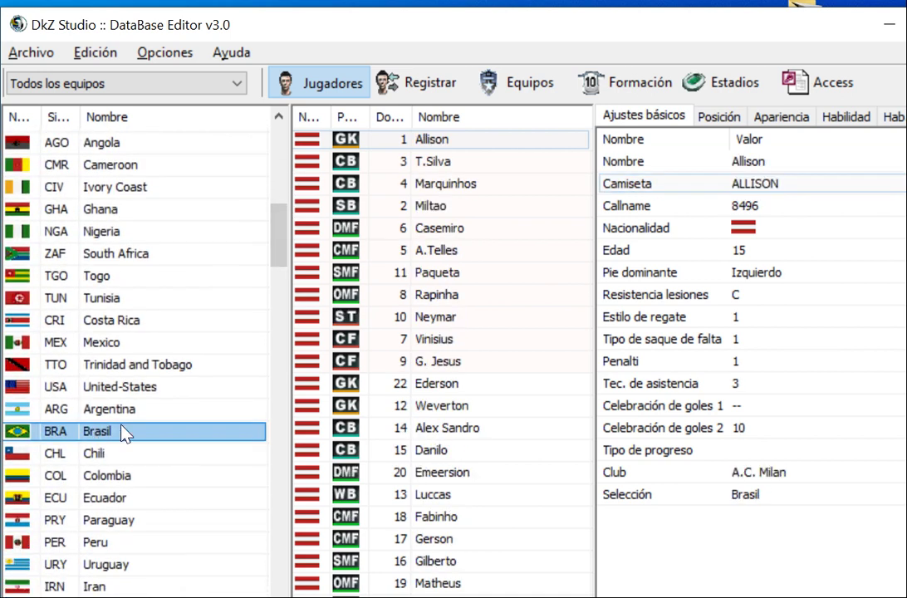
pyautogui.click(433, 143)
pyautogui.click(436, 163)
pyautogui.click(440, 186)
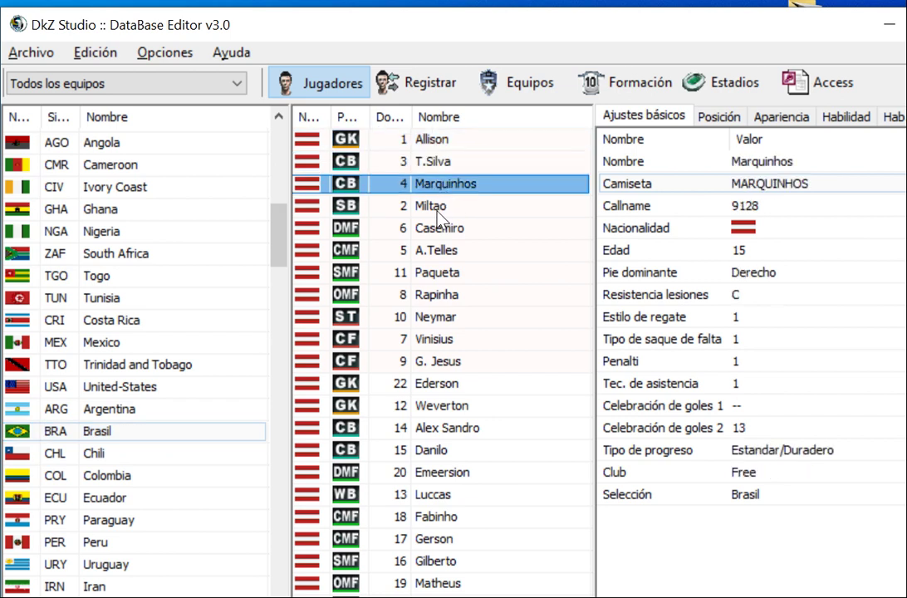
pyautogui.click(437, 208)
pyautogui.click(437, 229)
pyautogui.click(437, 251)
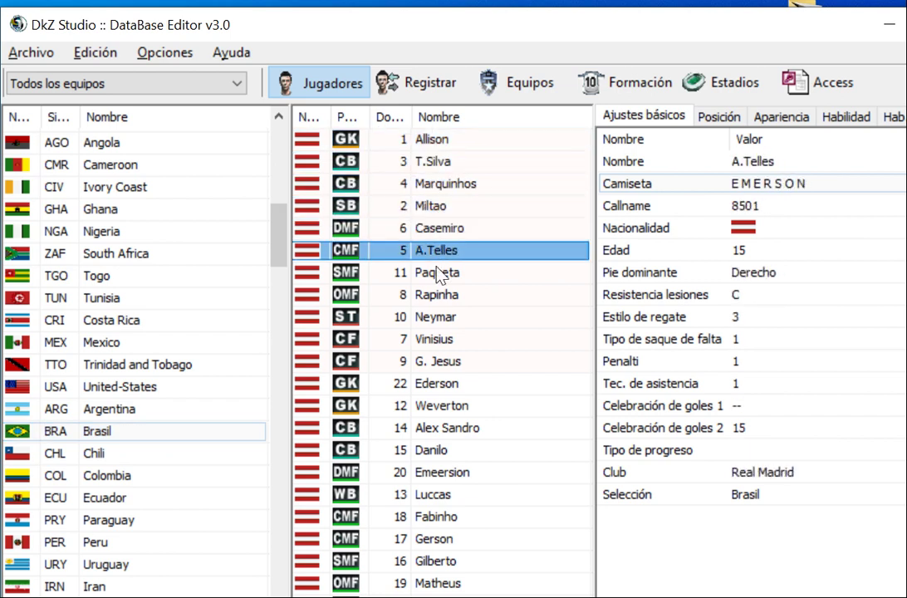
pyautogui.click(436, 271)
pyautogui.click(438, 295)
pyautogui.click(437, 318)
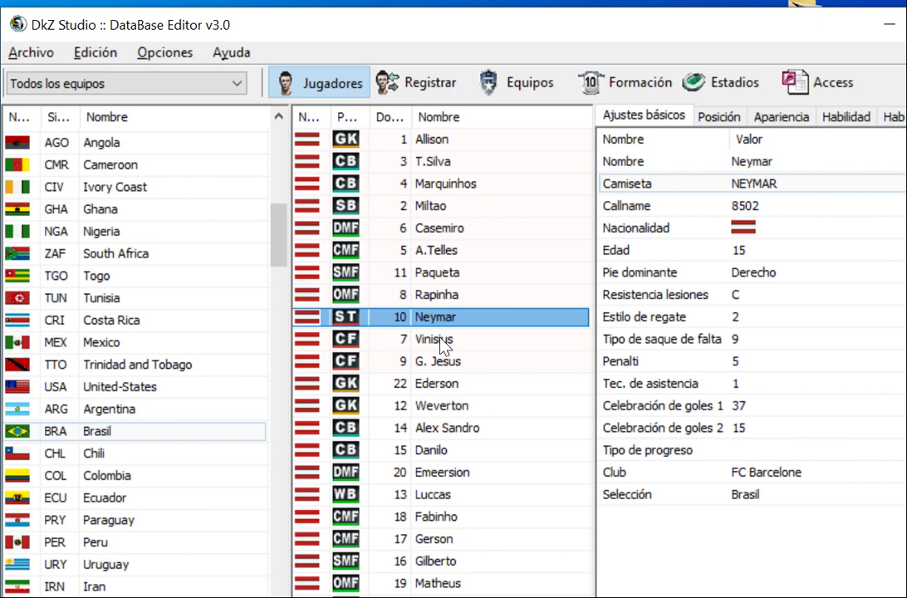
pyautogui.click(438, 339)
pyautogui.click(438, 362)
pyautogui.click(441, 405)
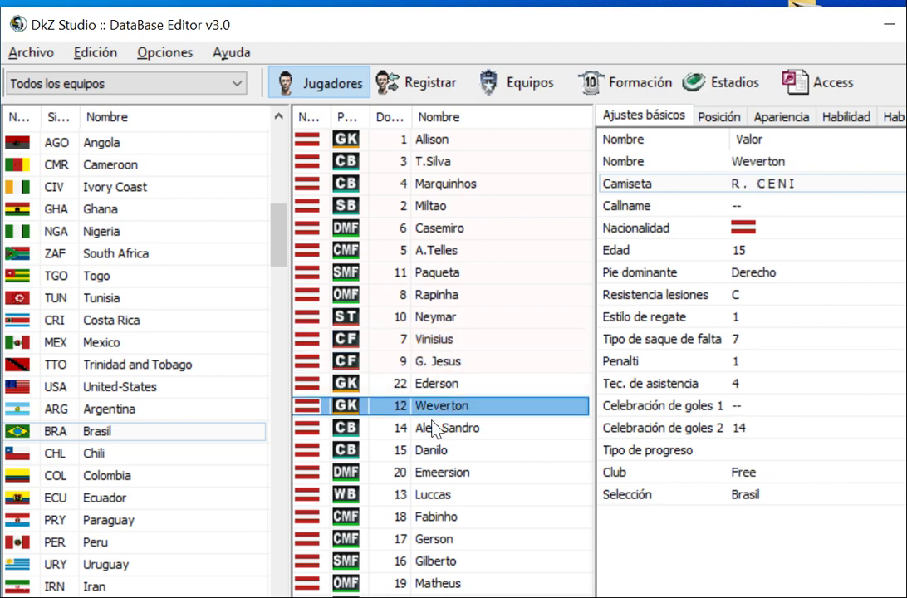
pyautogui.click(438, 428)
pyautogui.click(438, 450)
pyautogui.click(432, 474)
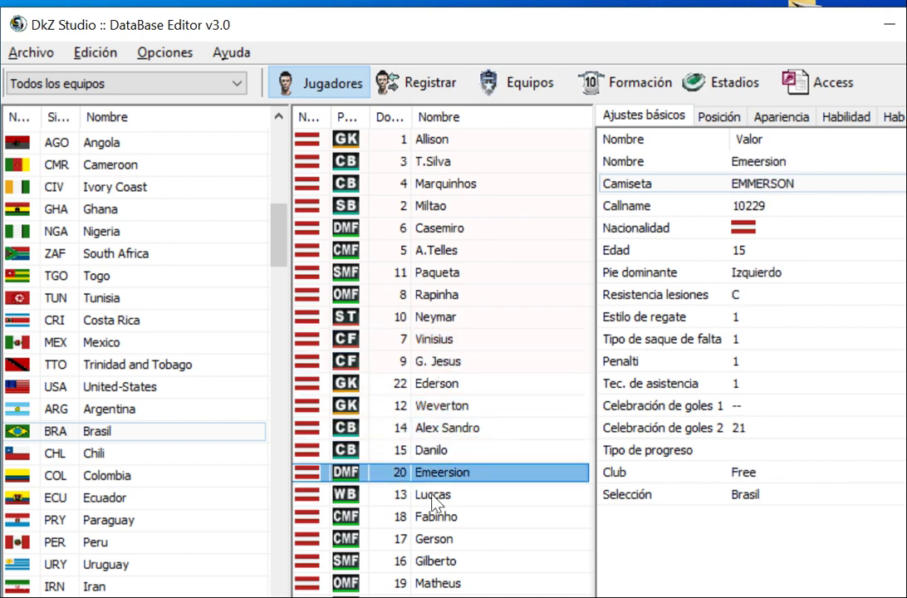
pyautogui.click(435, 496)
pyautogui.click(438, 518)
pyautogui.click(440, 539)
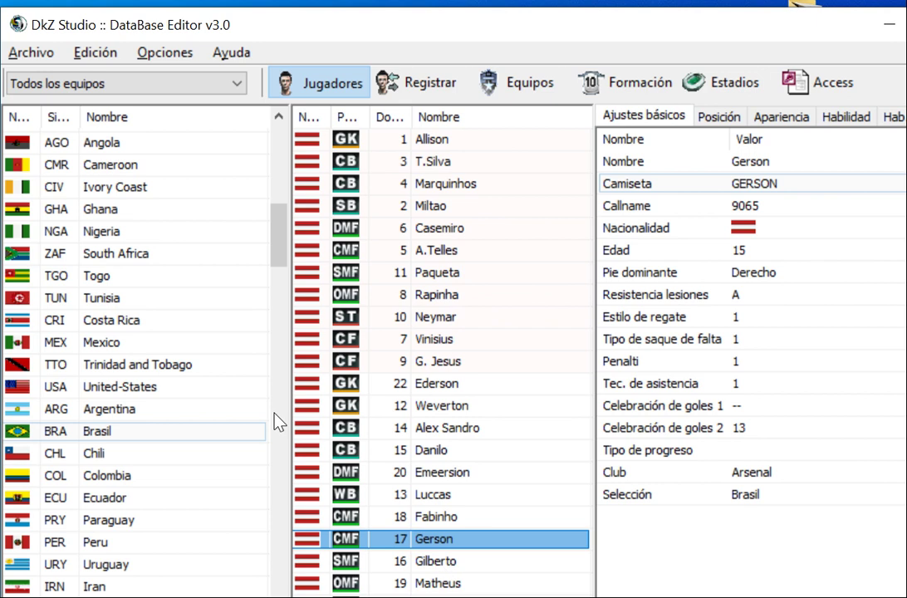
# Step: Save the database files, acknowledge the save, and exit the database editor
pyautogui.click(31, 52)
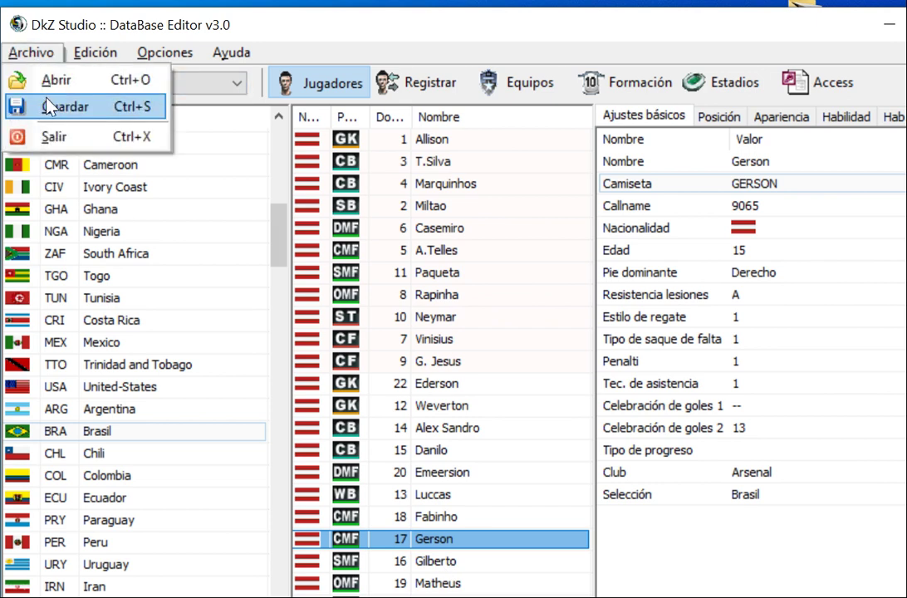
pyautogui.click(48, 102)
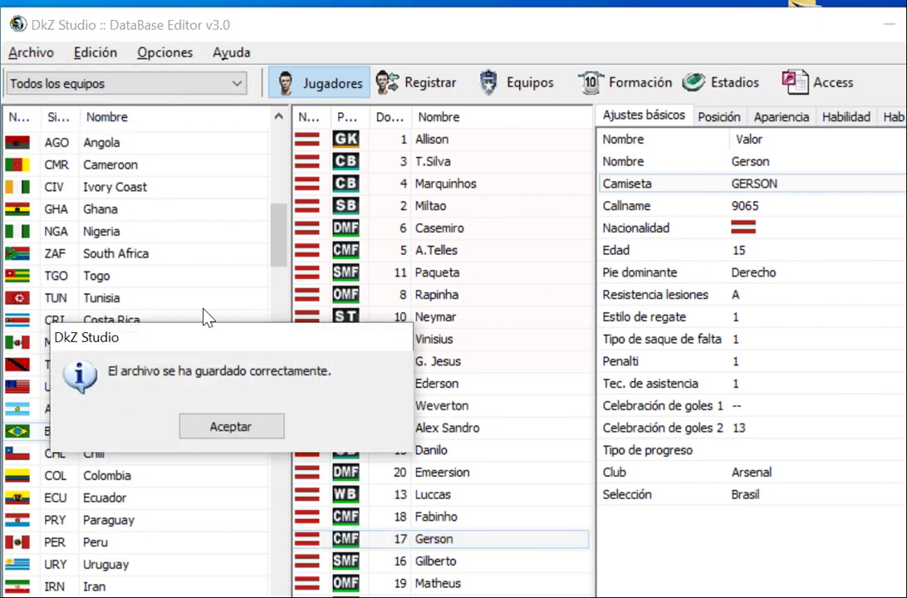
pyautogui.click(235, 435)
pyautogui.click(26, 52)
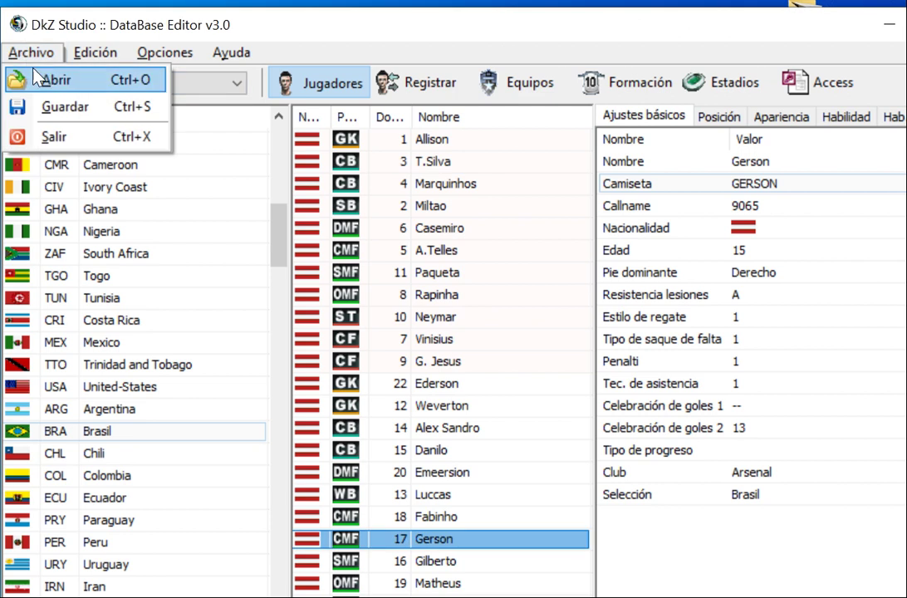
pyautogui.click(53, 136)
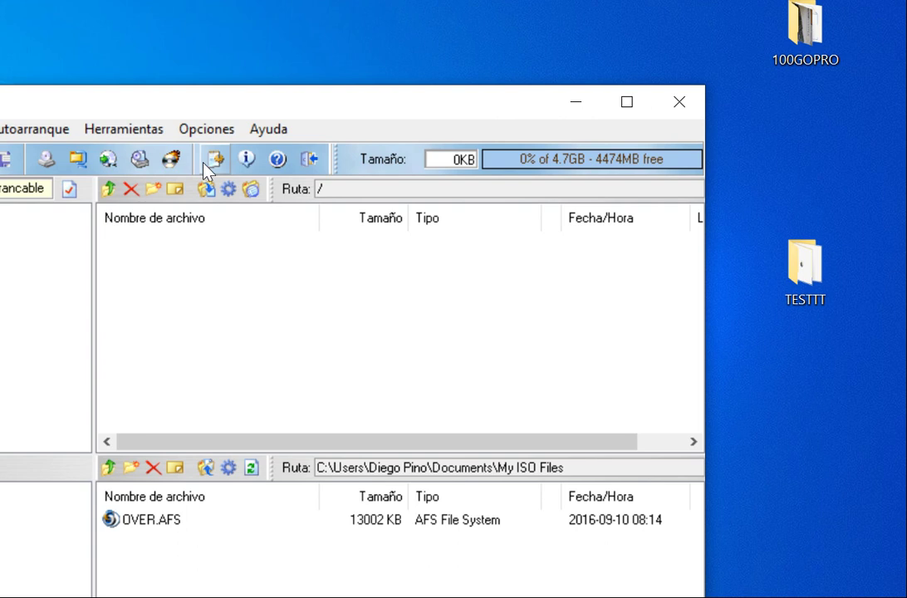
# Step: In UltraISO, create a new PS2 DVD image using SYSTEM.CNF from the Extraxt folder
pyautogui.moveTo(242, 105); pyautogui.dragTo(376, 33)
pyautogui.click(61, 56)
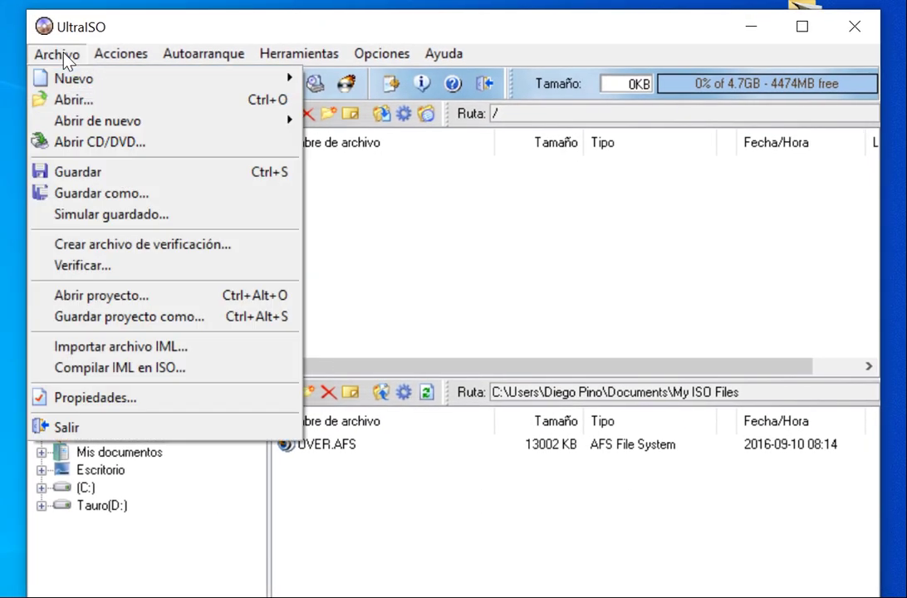
pyautogui.moveTo(71, 80)
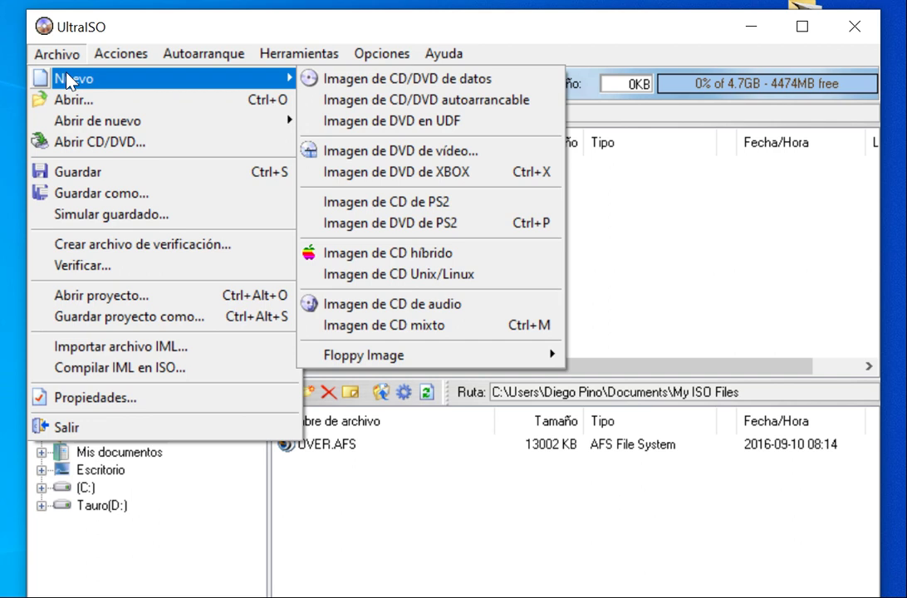
pyautogui.click(402, 233)
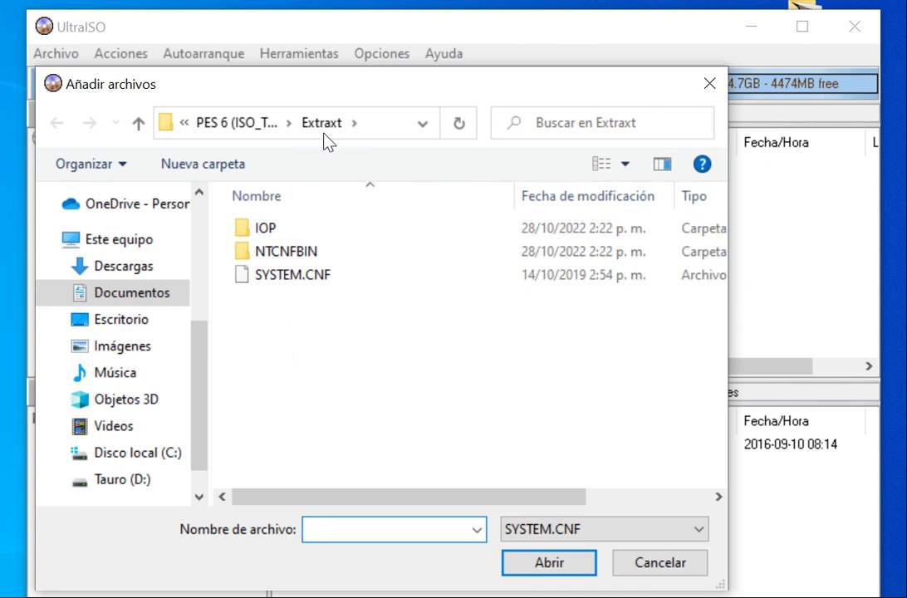
pyautogui.click(304, 276)
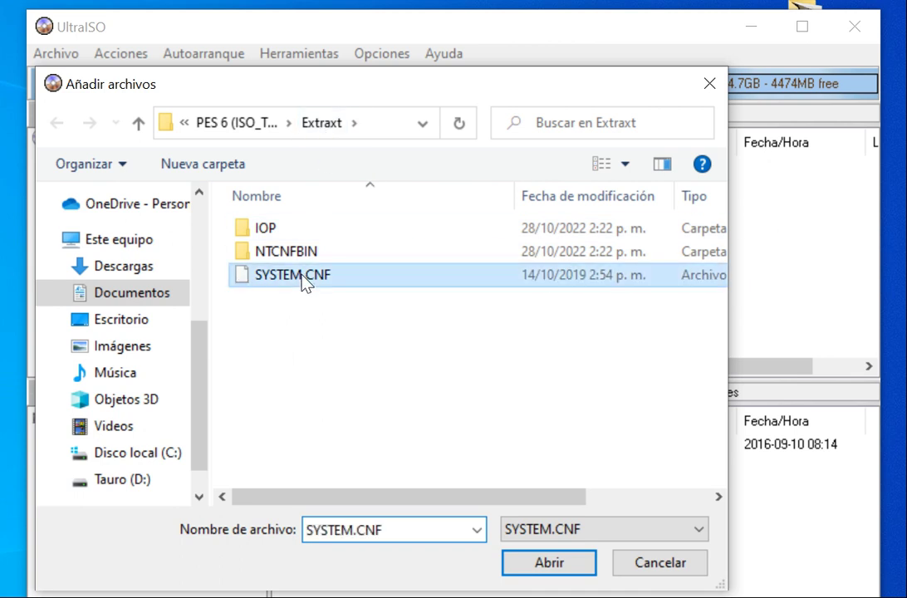
pyautogui.click(546, 565)
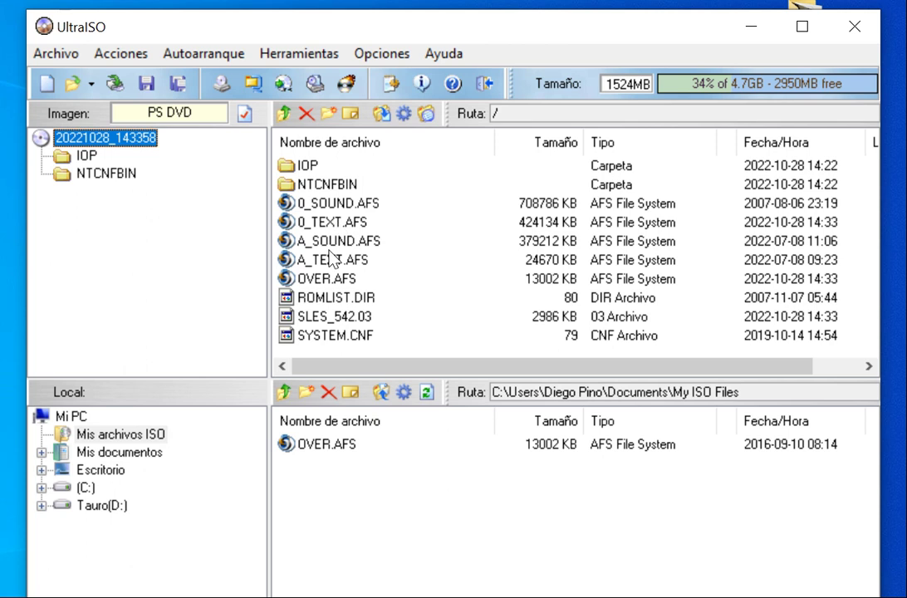
# Step: Save the image as an ISO named PES6 PS2 Database TEST 3 in Descargas and close UltraISO
pyautogui.click(325, 279)
pyautogui.click(326, 259)
pyautogui.click(327, 237)
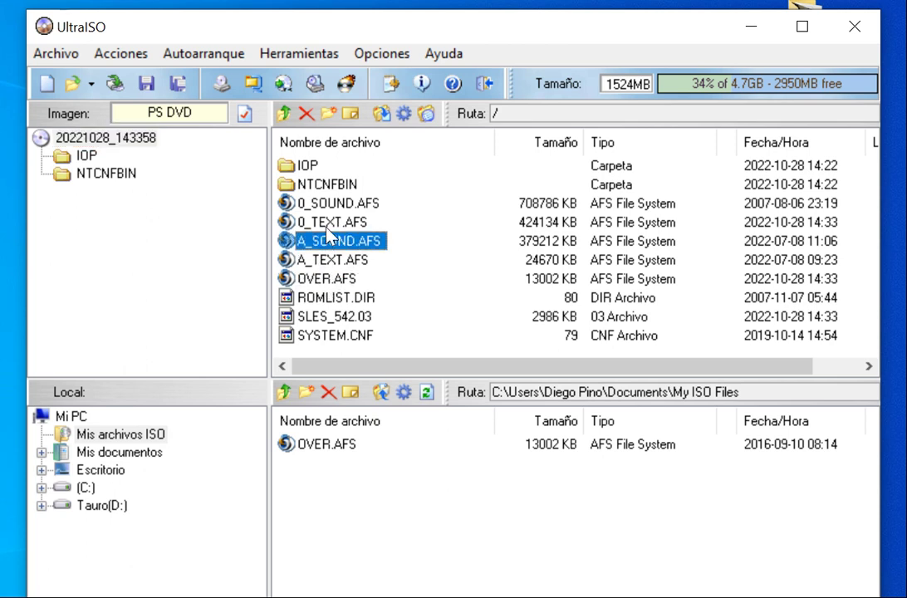
pyautogui.click(146, 83)
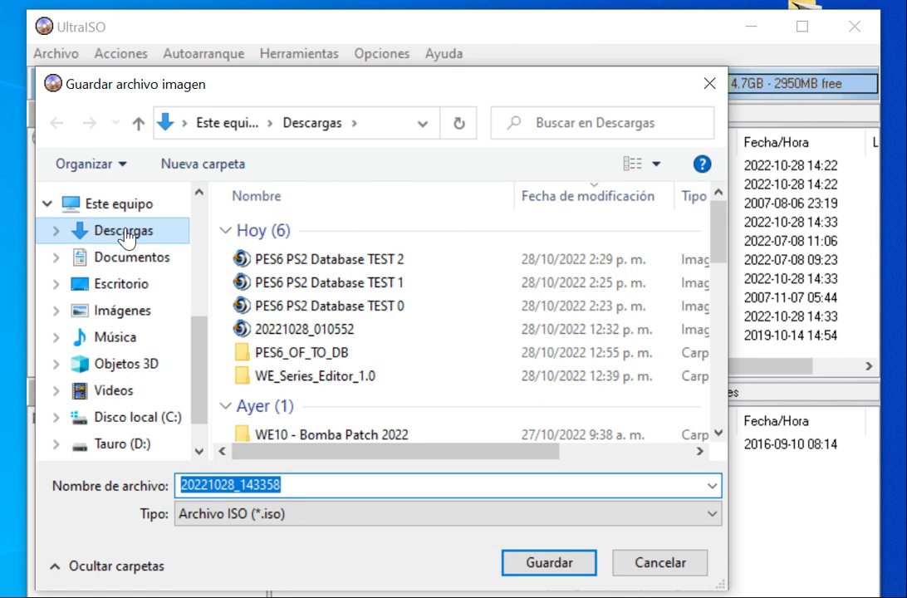
pyautogui.click(307, 260)
pyautogui.click(352, 485)
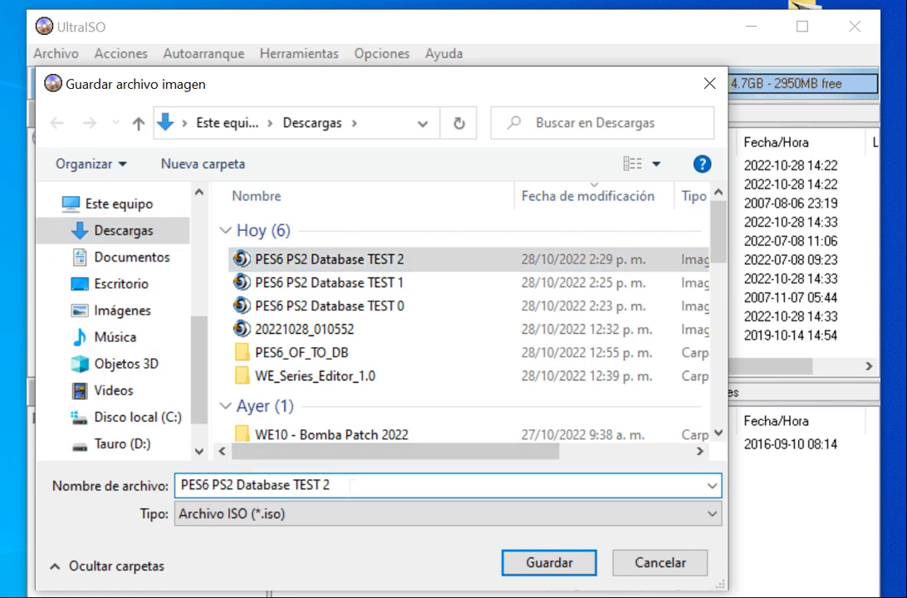
pyautogui.press('BackSpace')
pyautogui.write('3')
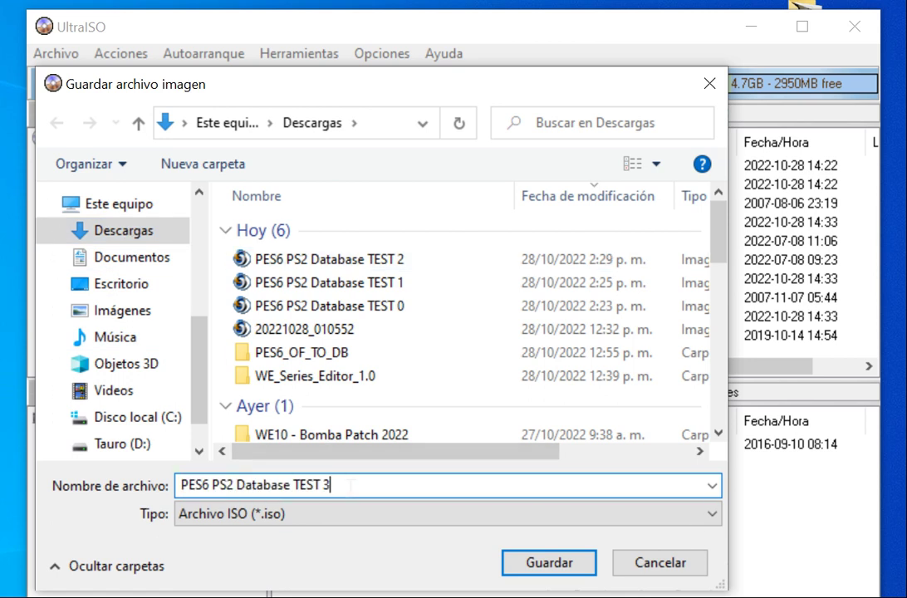
pyautogui.click(544, 562)
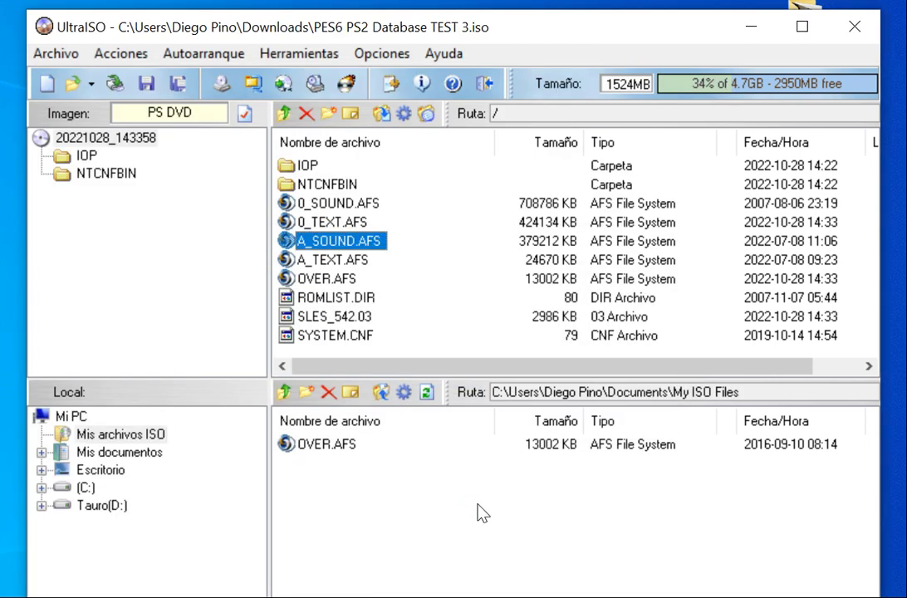
pyautogui.click(854, 26)
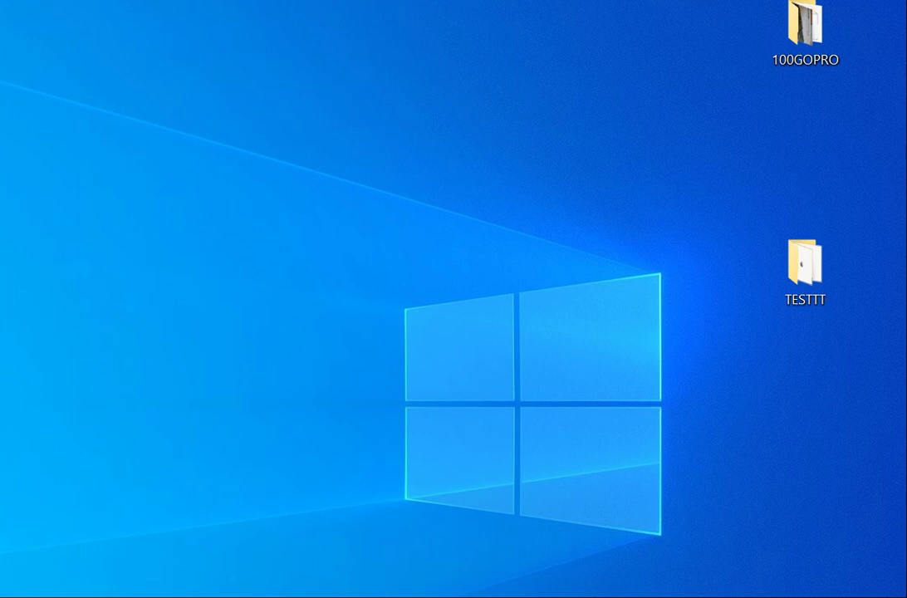
# Step: In PCSX2, select PES6 PS2 Database TEST 3 from Descargas as the ISO and confirm swapping the disc
pyautogui.click(172, 291)
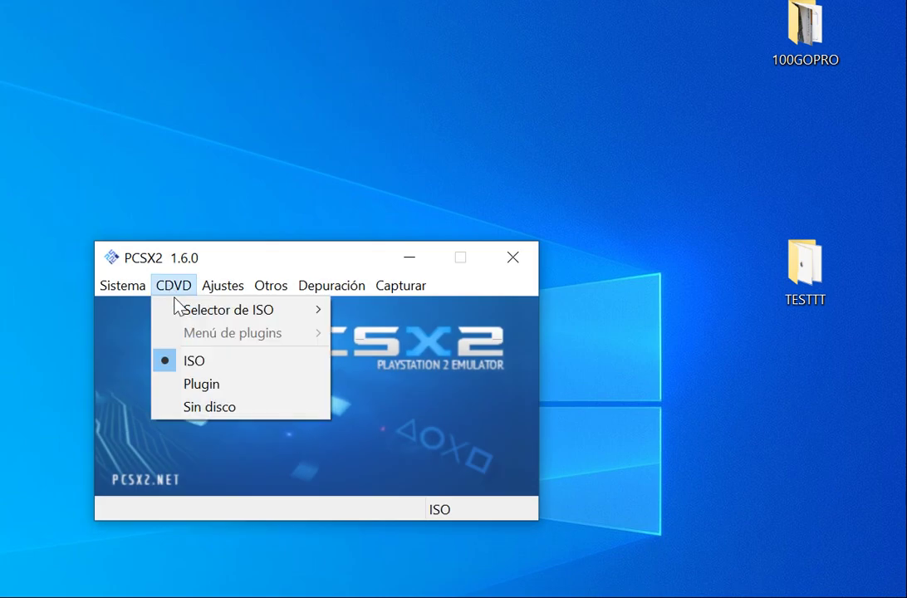
pyautogui.moveTo(217, 310)
pyautogui.click(372, 287)
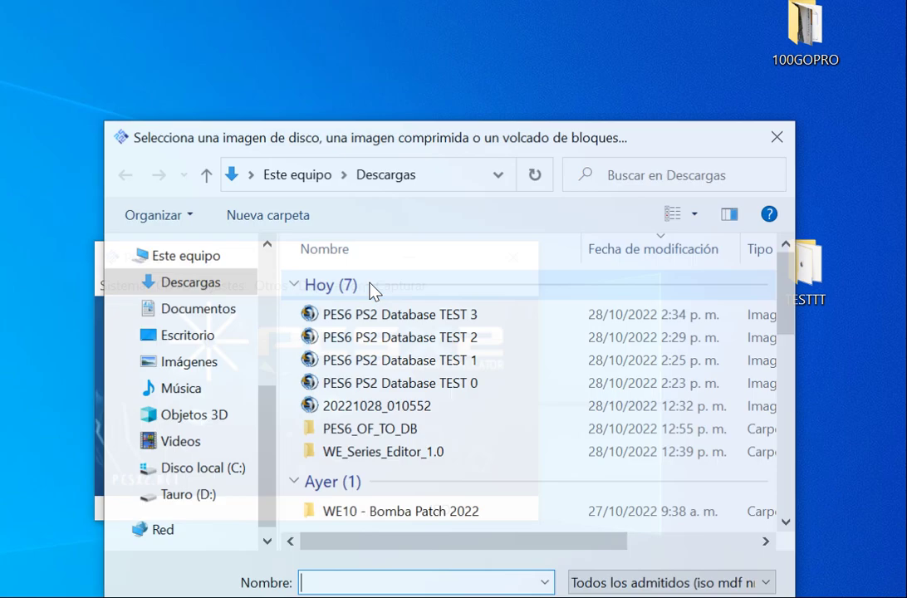
pyautogui.click(448, 319)
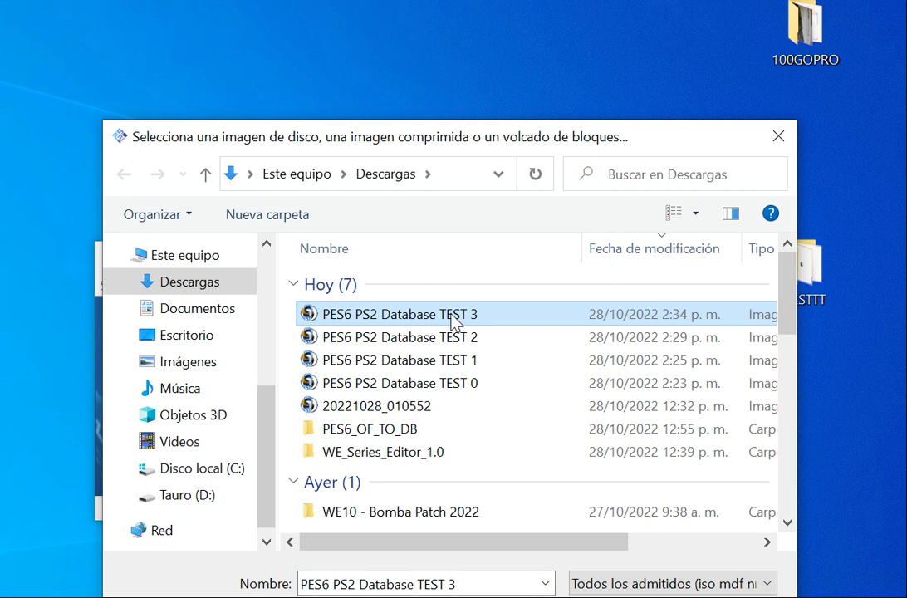
pyautogui.doubleClick(456, 322)
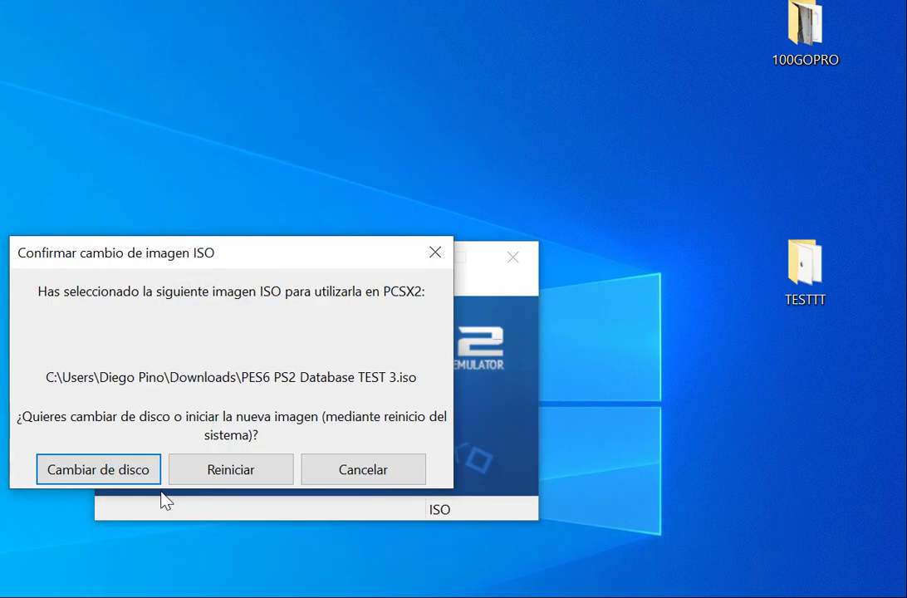
pyautogui.click(129, 472)
# Step: Boot the selected disc image with the fast CDVD option
pyautogui.click(123, 285)
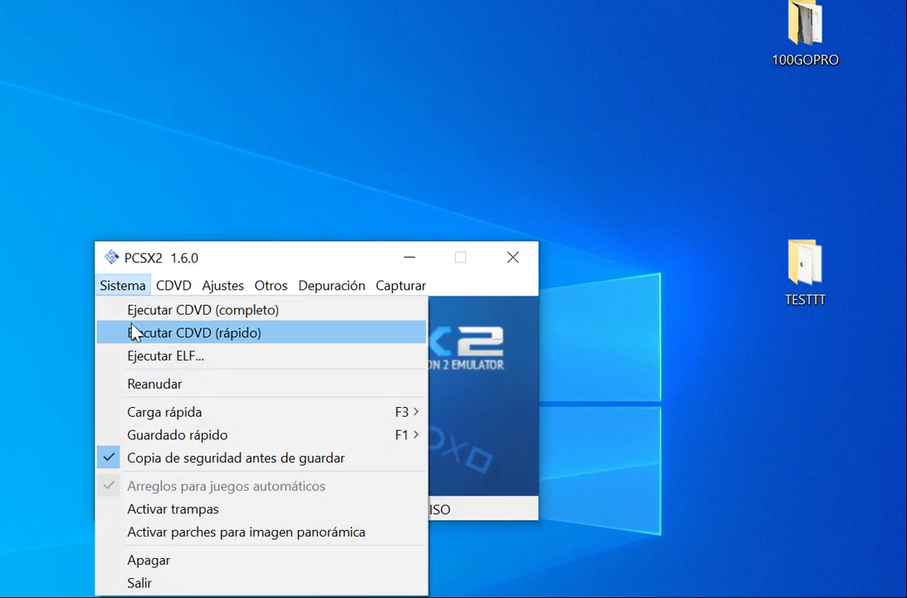
pyautogui.click(132, 333)
pyautogui.click(269, 445)
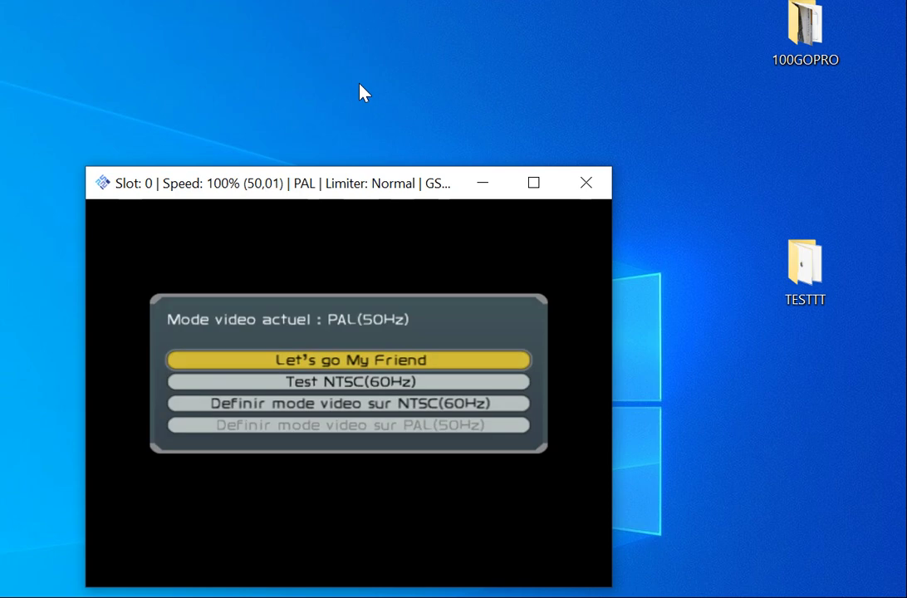
# Step: Keep the PAL video mode, cancel saving an Option File, and start Match mode up to the team selection
pyautogui.press('Return')
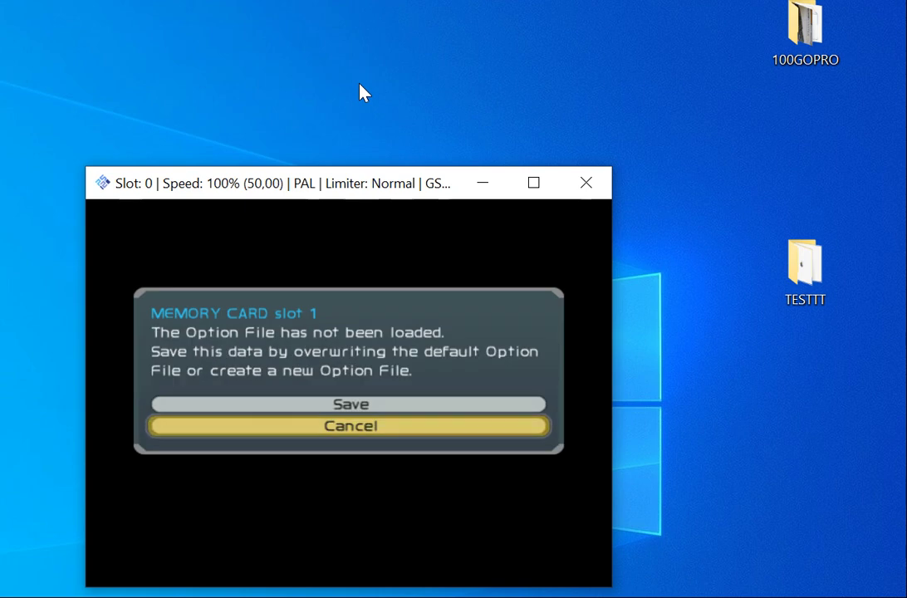
pyautogui.press('Return')
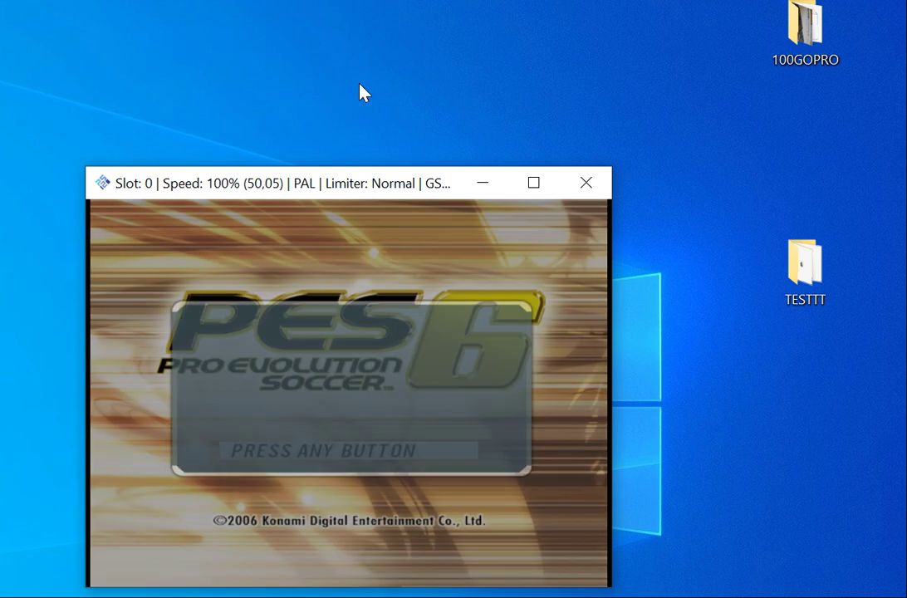
pyautogui.press('Return')
pyautogui.press('Return')
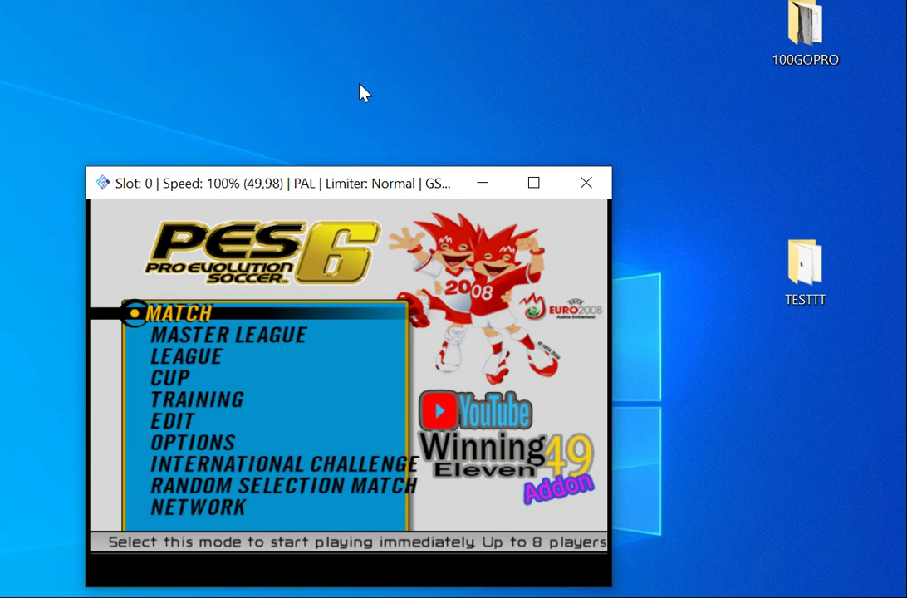
pyautogui.press('Return')
pyautogui.press('Return')
pyautogui.press('Return')
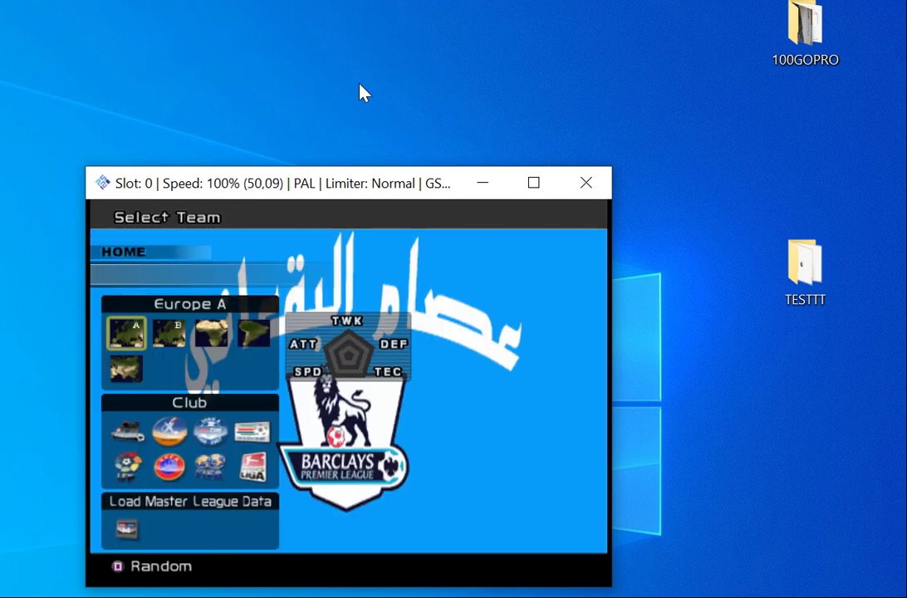
# Step: Choose Brasil from The Americas group as the home team
pyautogui.press('Down')
pyautogui.press('Up')
pyautogui.press('Right')
pyautogui.press('Right')
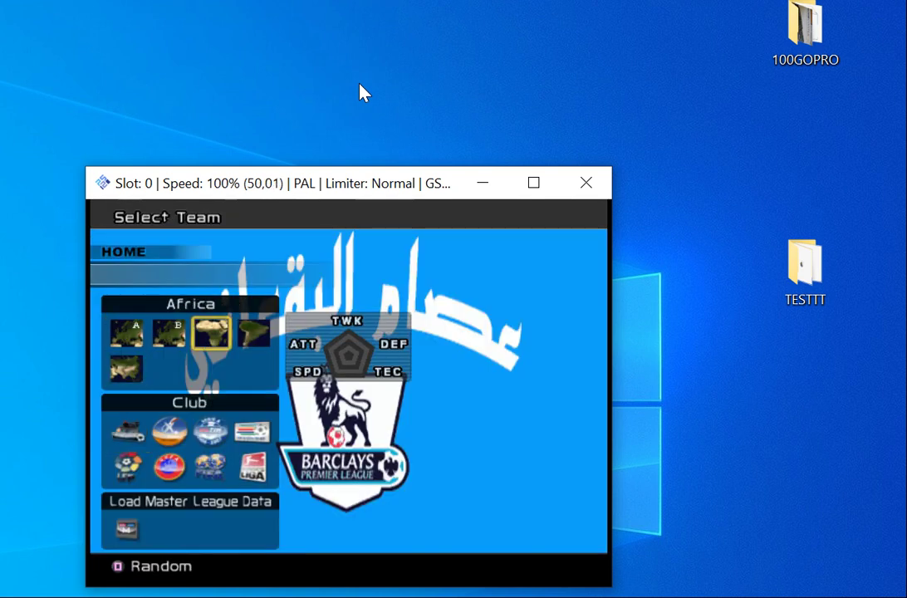
pyautogui.press('Right')
pyautogui.press('Return')
pyautogui.press('Down')
pyautogui.press('Right')
pyautogui.press('Return')
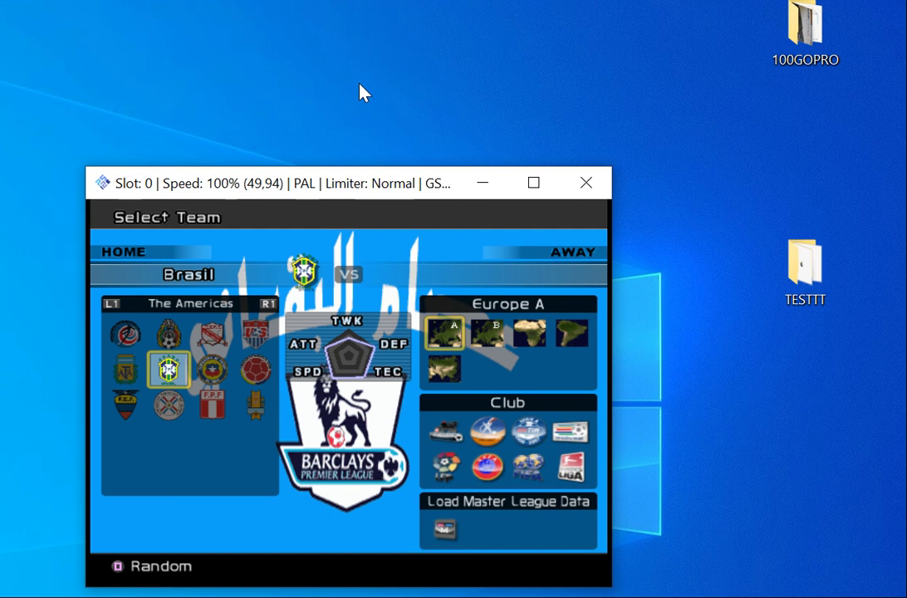
# Step: Choose Colombia from The Americas group as the away team
pyautogui.press('Down')
pyautogui.press('Up')
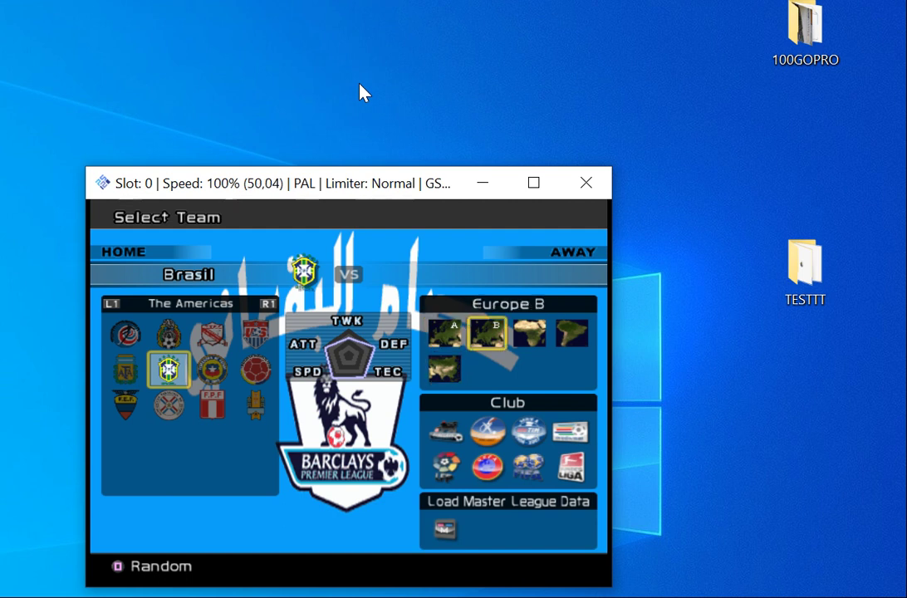
pyautogui.press('Right')
pyautogui.press('Right')
pyautogui.press('Return')
pyautogui.press('Down')
pyautogui.press('Right')
pyautogui.press('Right')
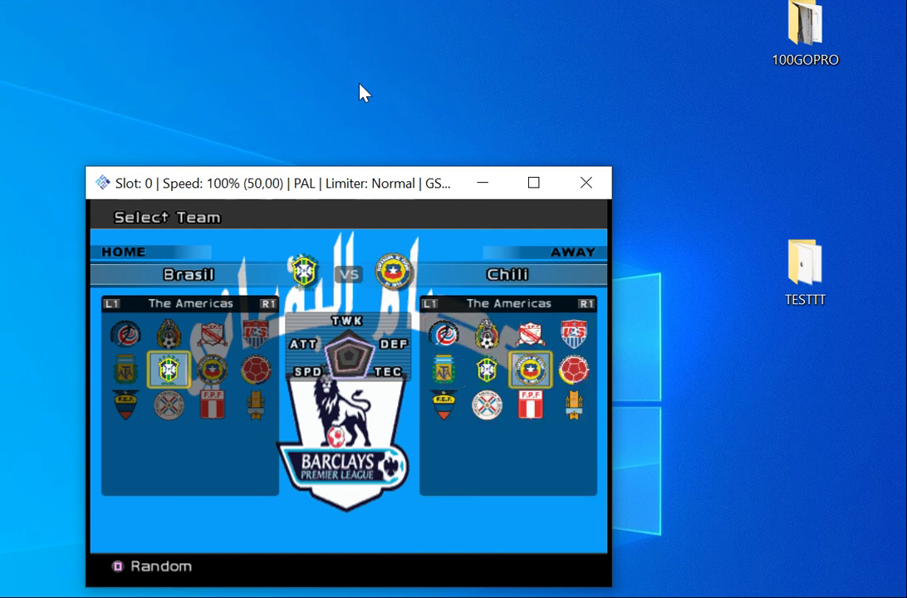
pyautogui.press('Right')
pyautogui.press('Return')
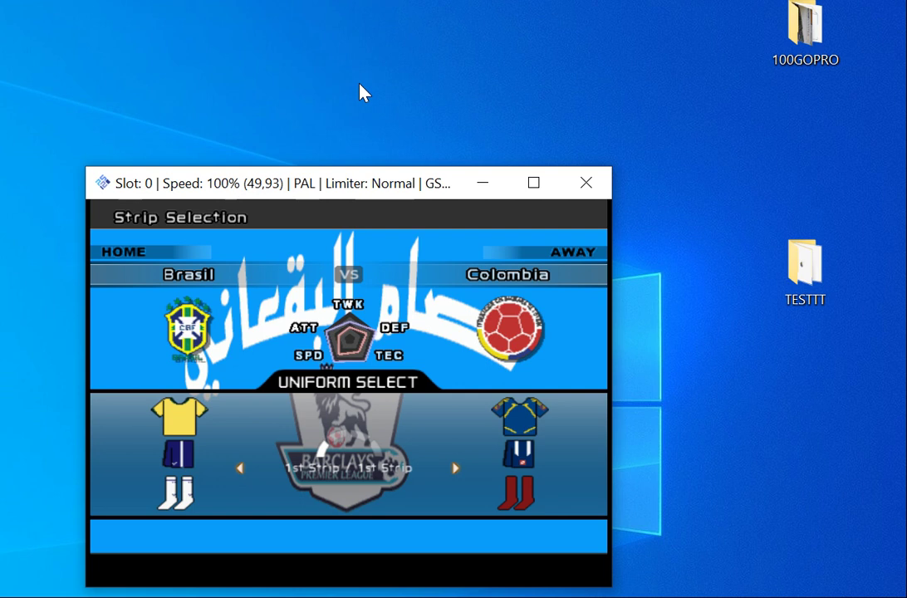
# Step: Accept the strips and general match settings, and open Change Player in the home team's Manual Settings
pyautogui.press('Return')
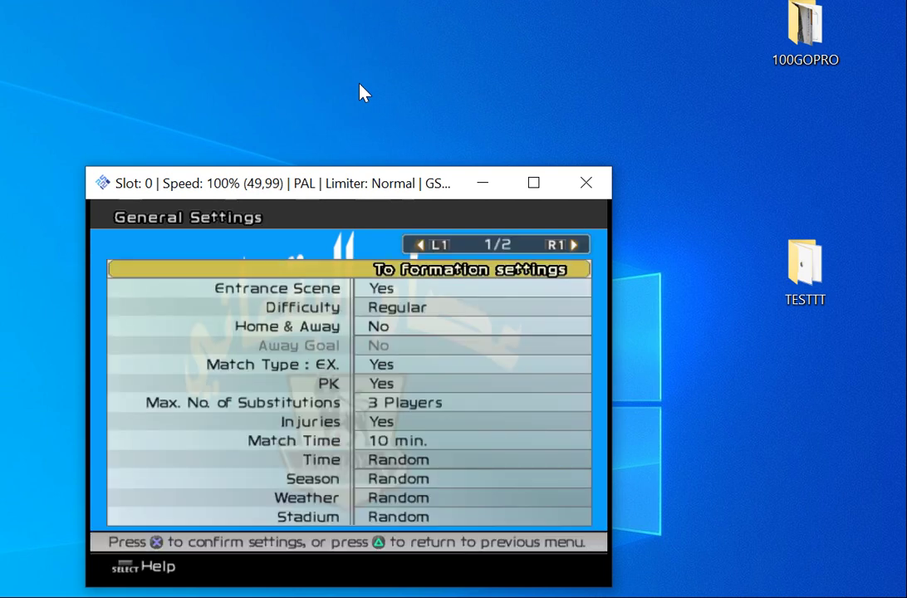
pyautogui.press('Return')
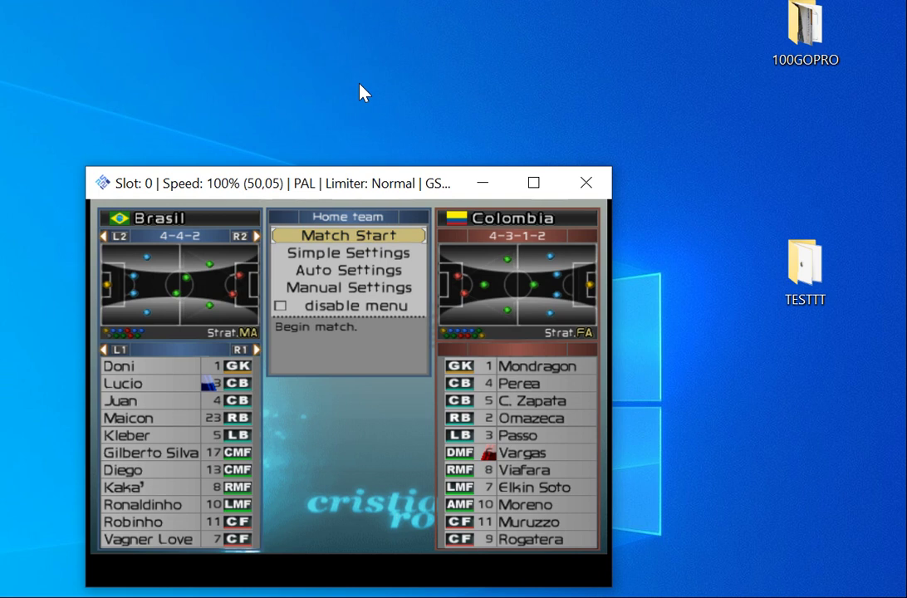
pyautogui.press('Down')
pyautogui.press('Down')
pyautogui.press('Down')
pyautogui.press('Return')
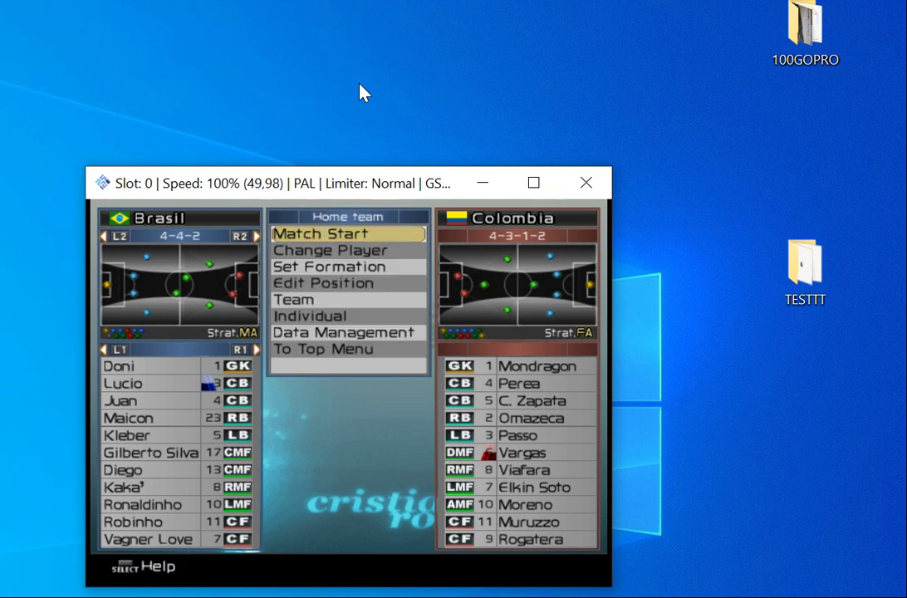
pyautogui.press('Down')
pyautogui.press('Return')
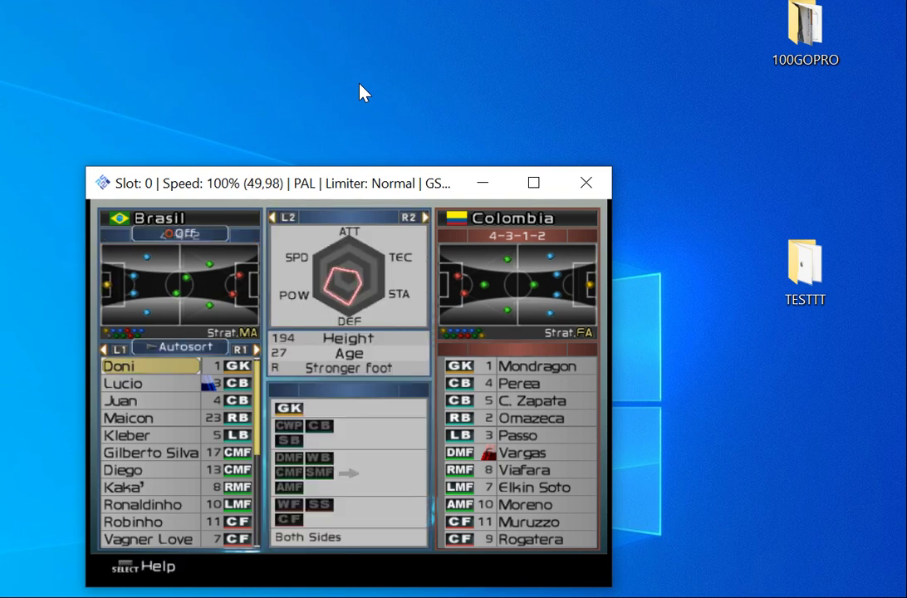
# Step: Examine the names and attributes of Brasil's lineup from the goalkeeper to the first midfielder, and close the game window
pyautogui.press('Down')
pyautogui.press('Down')
pyautogui.press('Down')
pyautogui.press('Down')
pyautogui.press('Down')
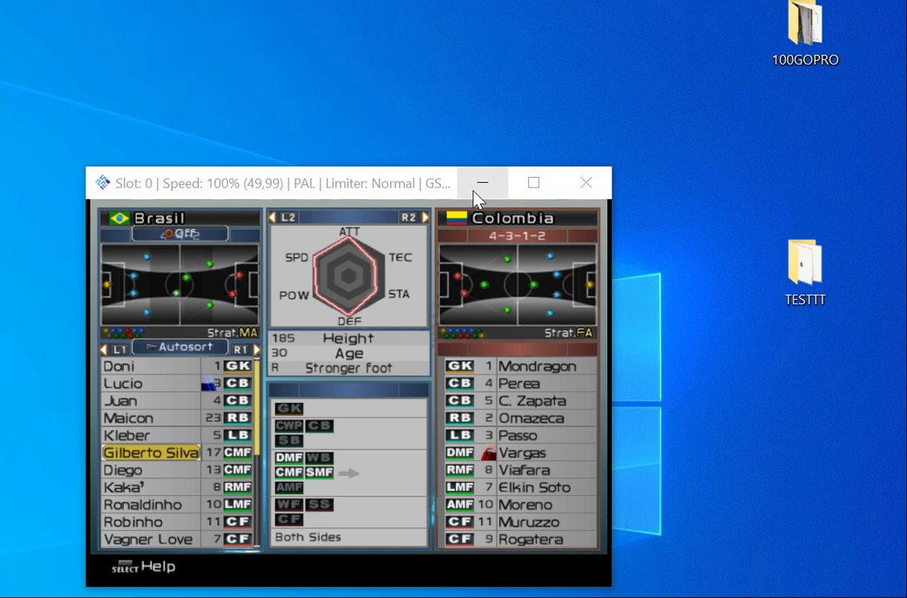
pyautogui.click(588, 185)
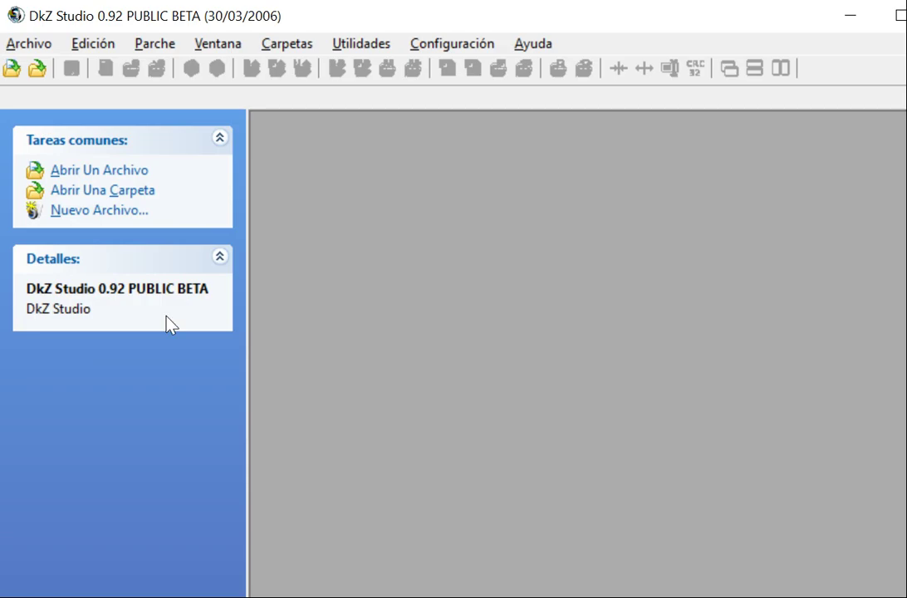
# Step: Launch the DataBase Editor from DkZ Studio's utilities and open its database loading dialog
pyautogui.click(359, 44)
pyautogui.click(365, 71)
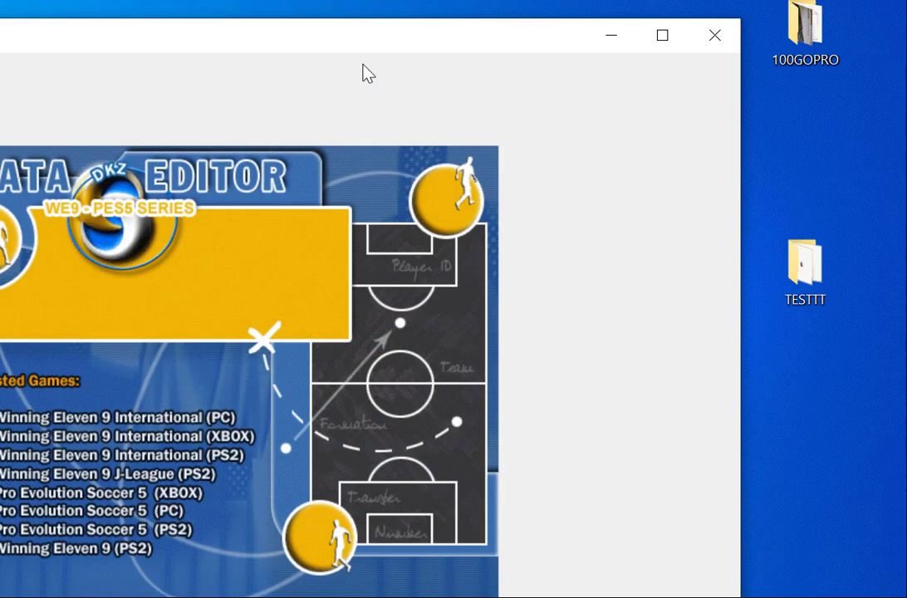
pyautogui.moveTo(239, 37); pyautogui.dragTo(522, 37)
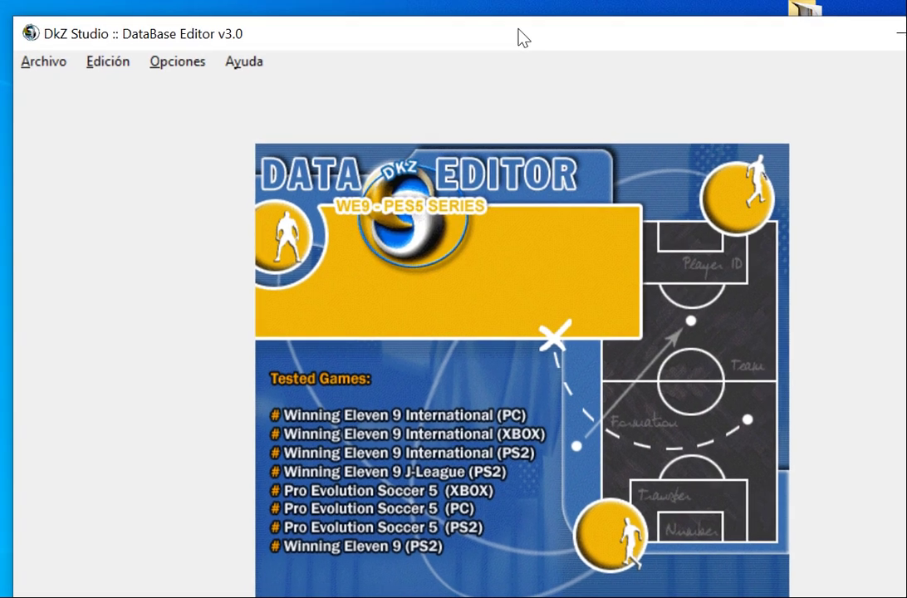
pyautogui.click(71, 60)
pyautogui.click(61, 89)
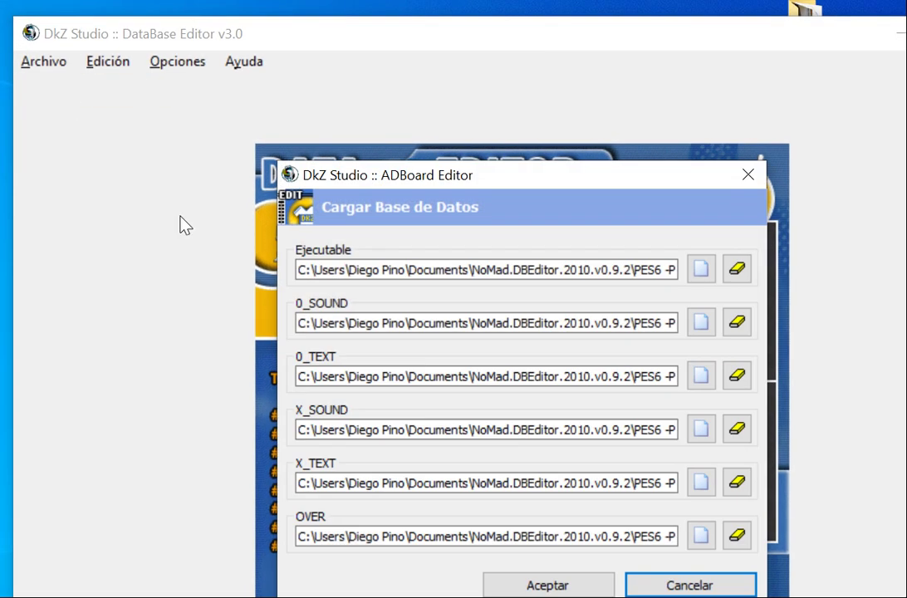
# Step: Check that the Ejecutable path points to SLES_542.03 in the Extraxt folder and load the database
pyautogui.moveTo(556, 269); pyautogui.dragTo(686, 274)
pyautogui.click(587, 269)
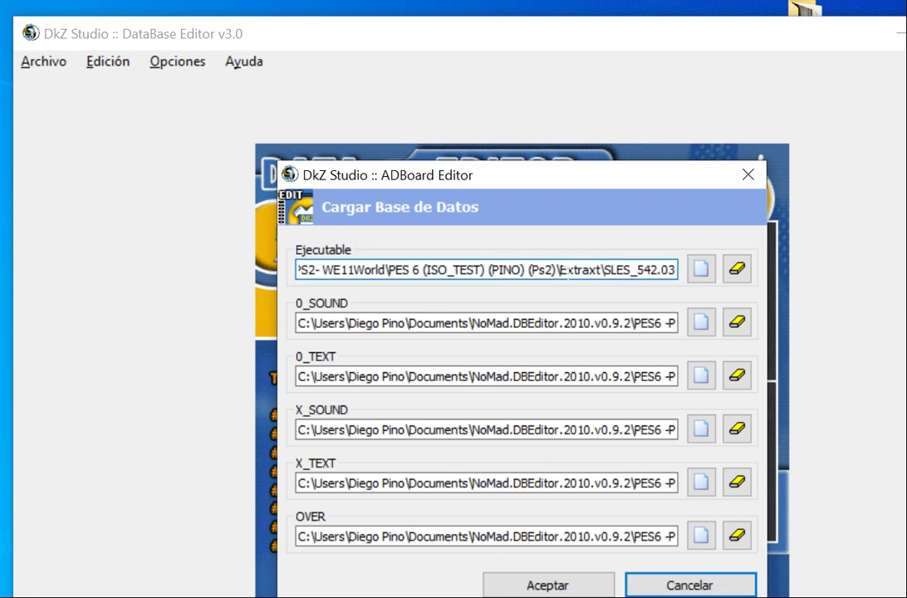
pyautogui.moveTo(562, 270); pyautogui.dragTo(598, 270)
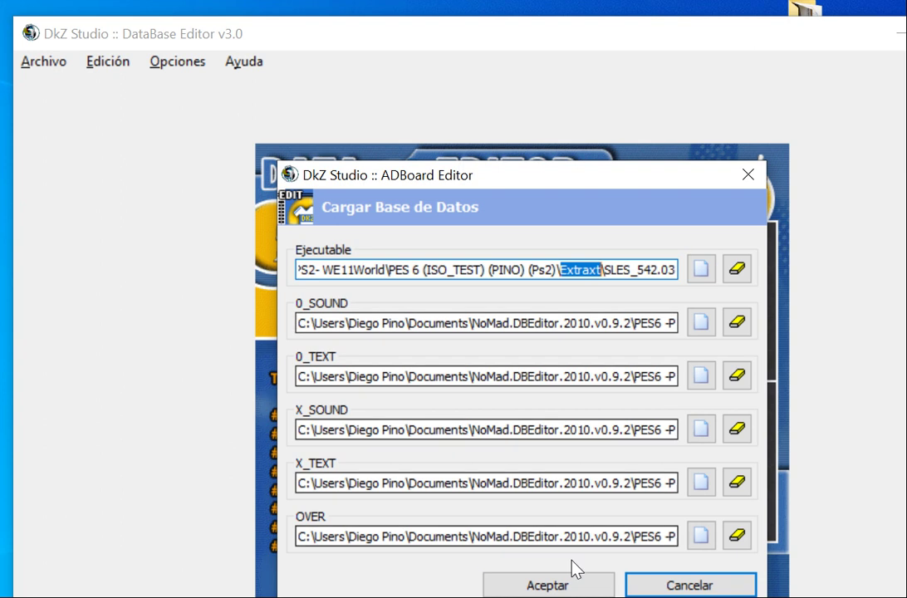
pyautogui.click(538, 583)
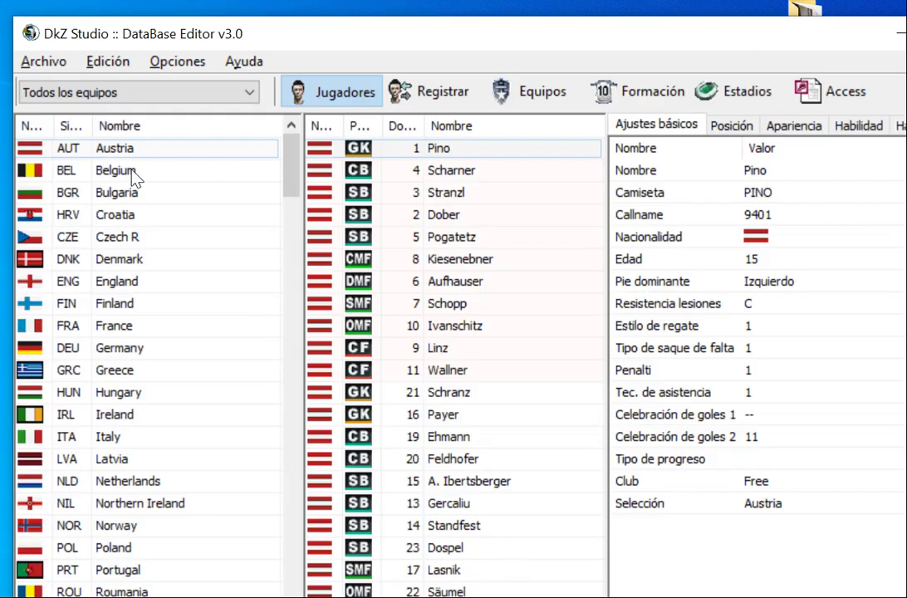
# Step: Examine the basic settings of Brasil's players in the loaded database
pyautogui.click(123, 147)
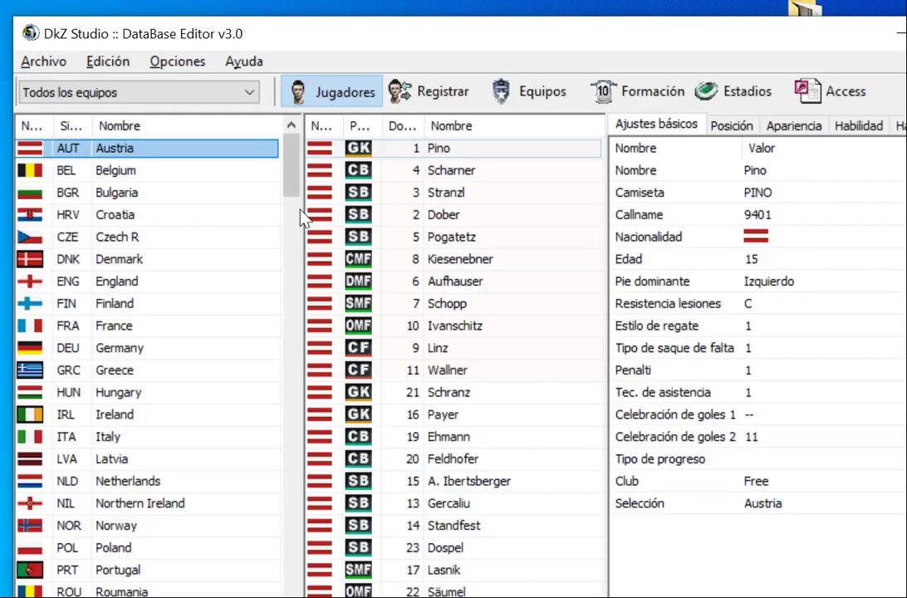
pyautogui.scroll(-11, 301, 211)
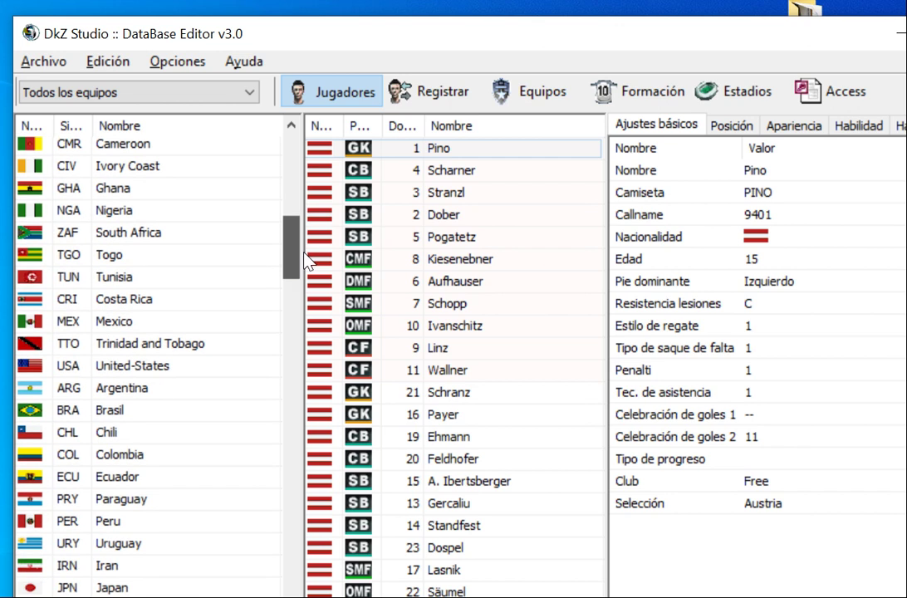
pyautogui.click(106, 411)
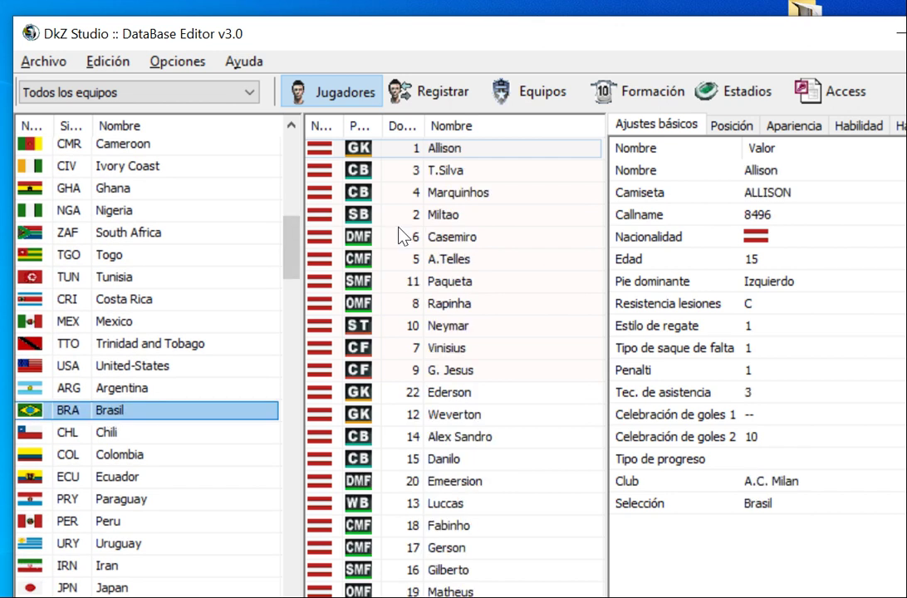
pyautogui.click(452, 154)
pyautogui.click(453, 172)
pyautogui.click(454, 193)
pyautogui.click(453, 214)
pyautogui.click(449, 239)
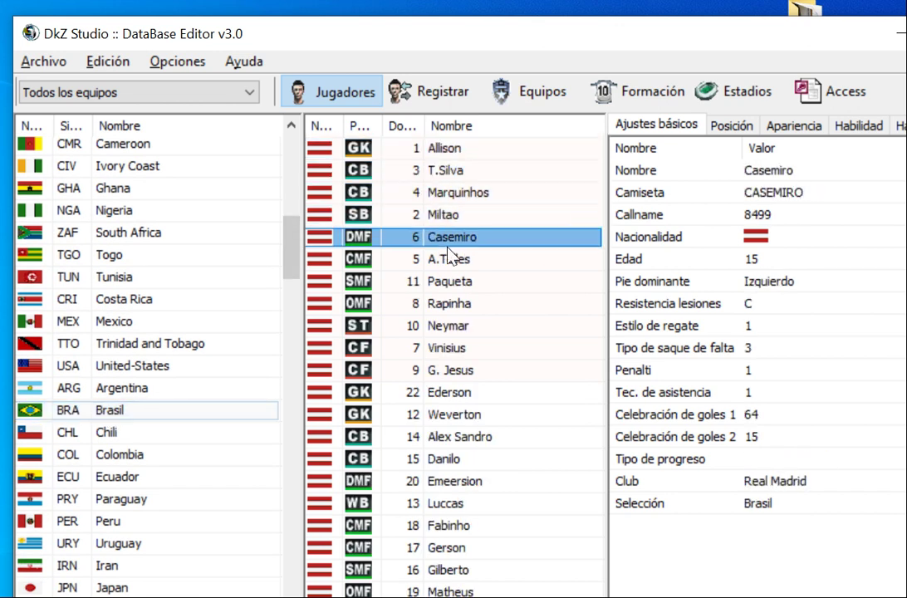
pyautogui.click(450, 259)
pyautogui.click(451, 282)
pyautogui.click(453, 304)
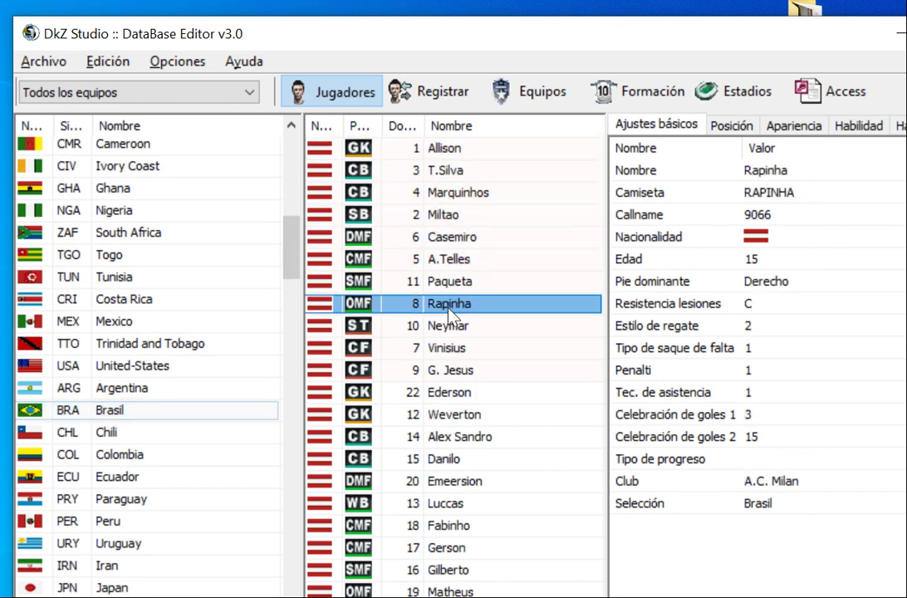
pyautogui.click(449, 370)
pyautogui.click(445, 392)
pyautogui.click(435, 437)
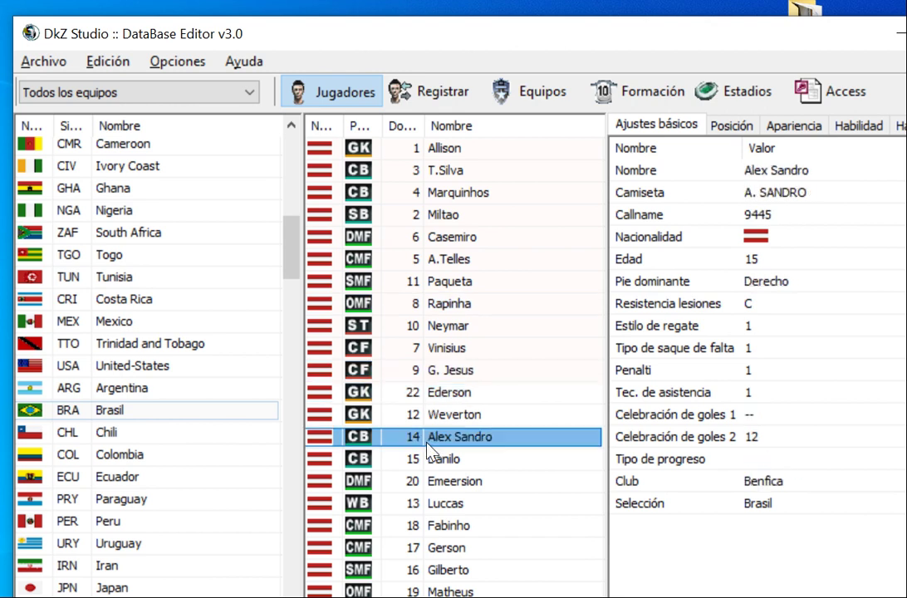
# Step: Examine the basic settings of Colombia's first seven players and display South Africa's squad
pyautogui.click(212, 450)
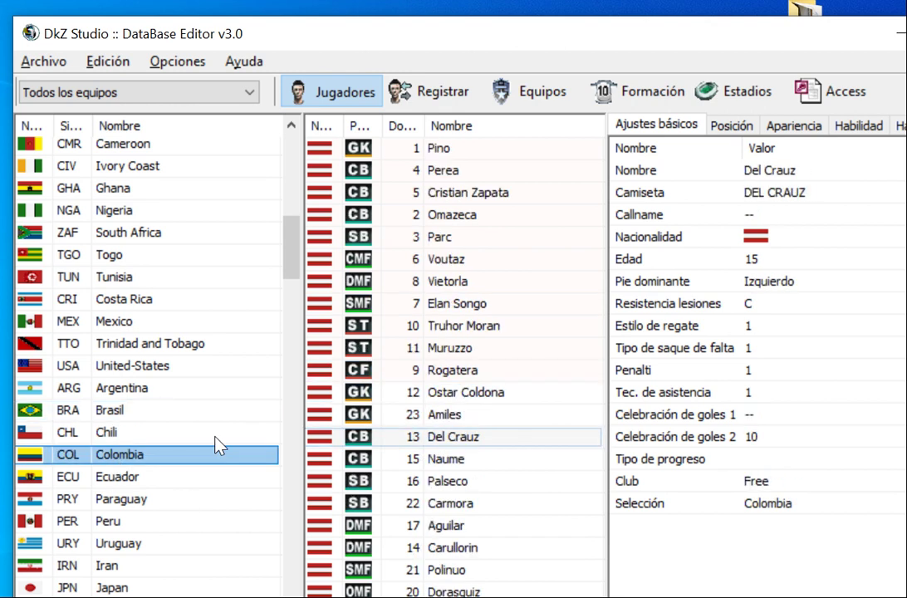
pyautogui.click(438, 148)
pyautogui.click(442, 171)
pyautogui.click(446, 192)
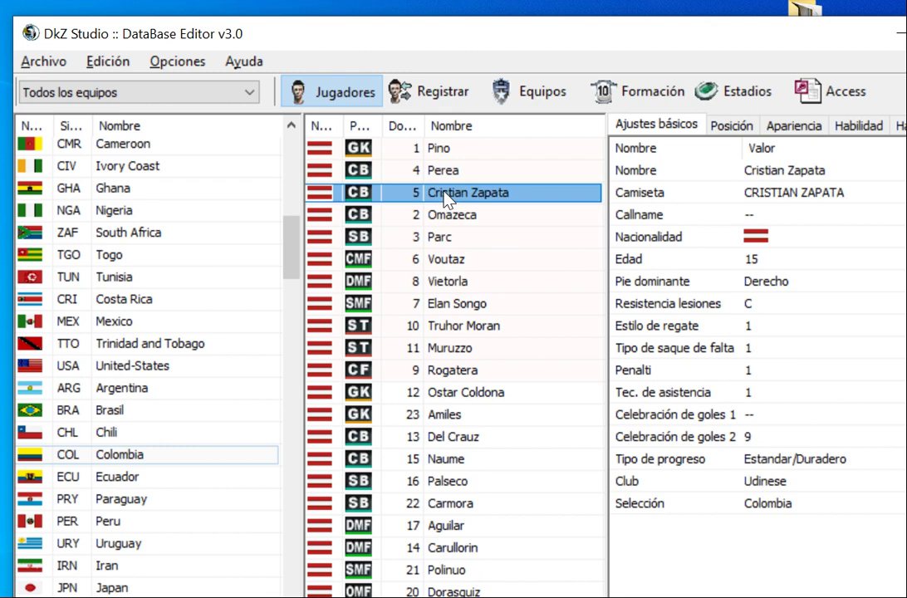
pyautogui.click(449, 218)
pyautogui.click(444, 238)
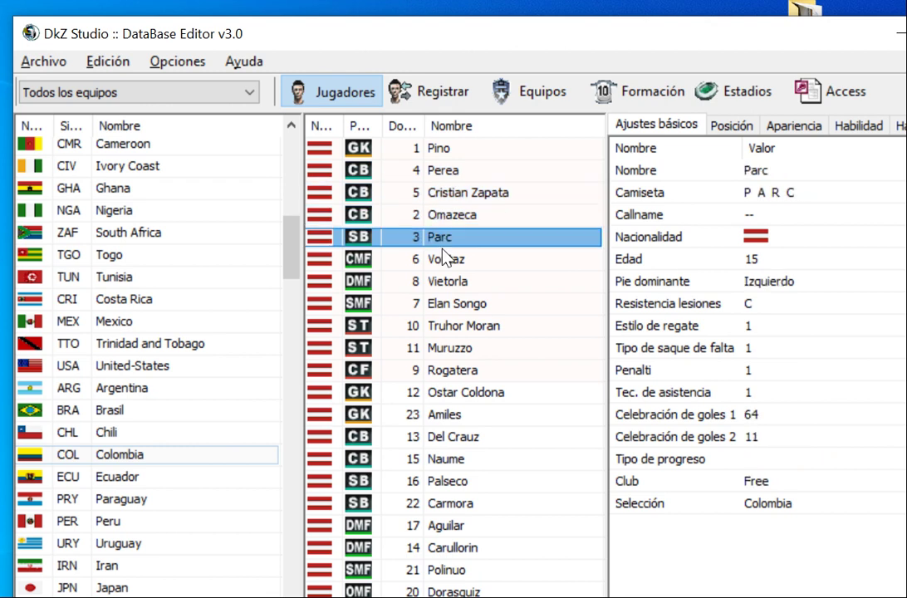
pyautogui.click(445, 258)
pyautogui.click(442, 280)
pyautogui.click(440, 259)
pyautogui.click(440, 239)
pyautogui.click(448, 216)
pyautogui.click(446, 194)
pyautogui.click(444, 170)
pyautogui.click(436, 148)
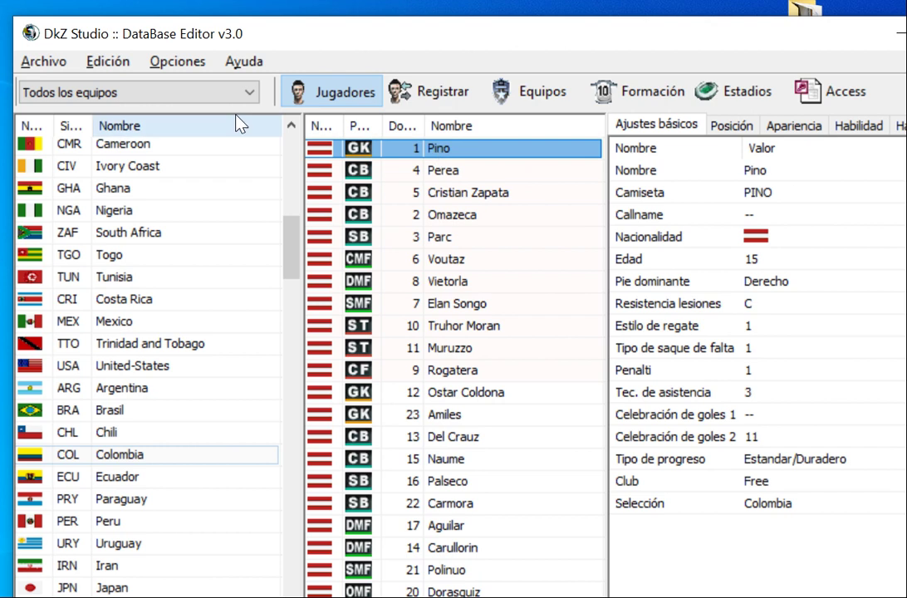
pyautogui.click(118, 233)
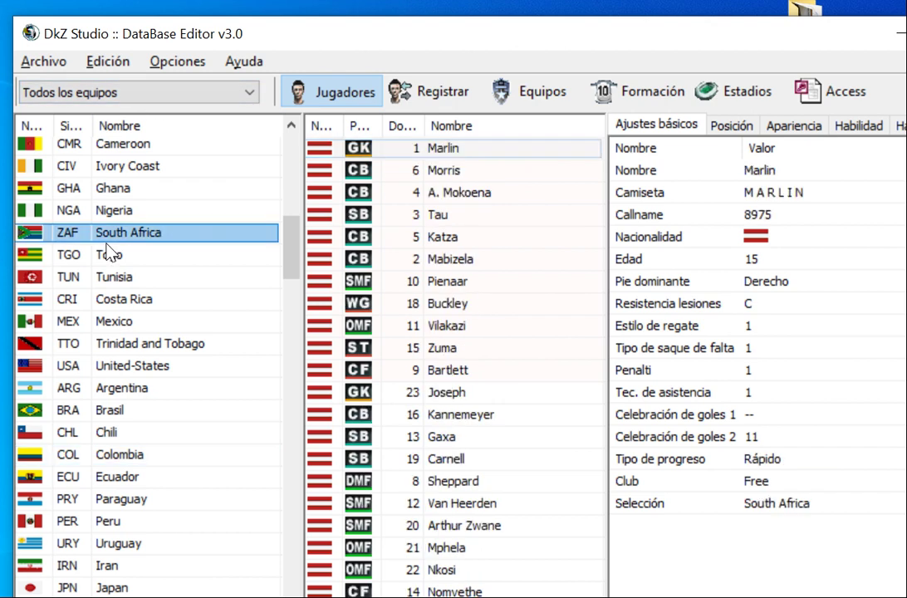
# Step: Save the player database and exit the DataBase Editor
pyautogui.click(43, 61)
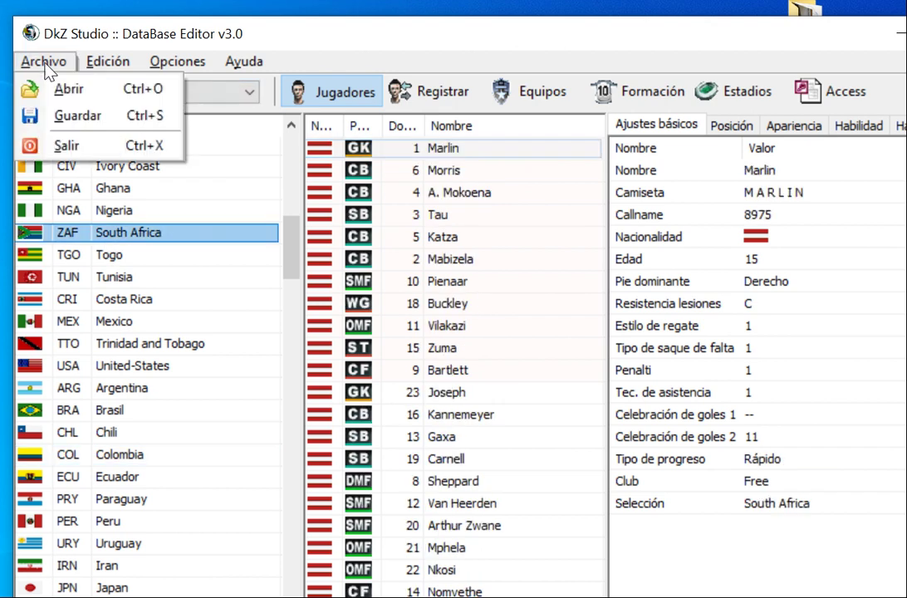
pyautogui.click(77, 124)
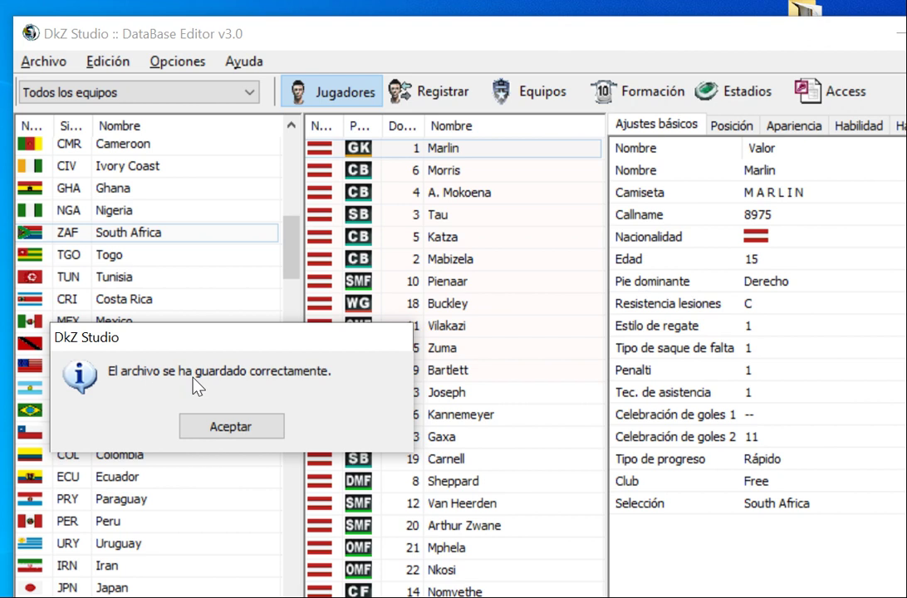
pyautogui.click(229, 426)
pyautogui.click(41, 61)
pyautogui.click(68, 144)
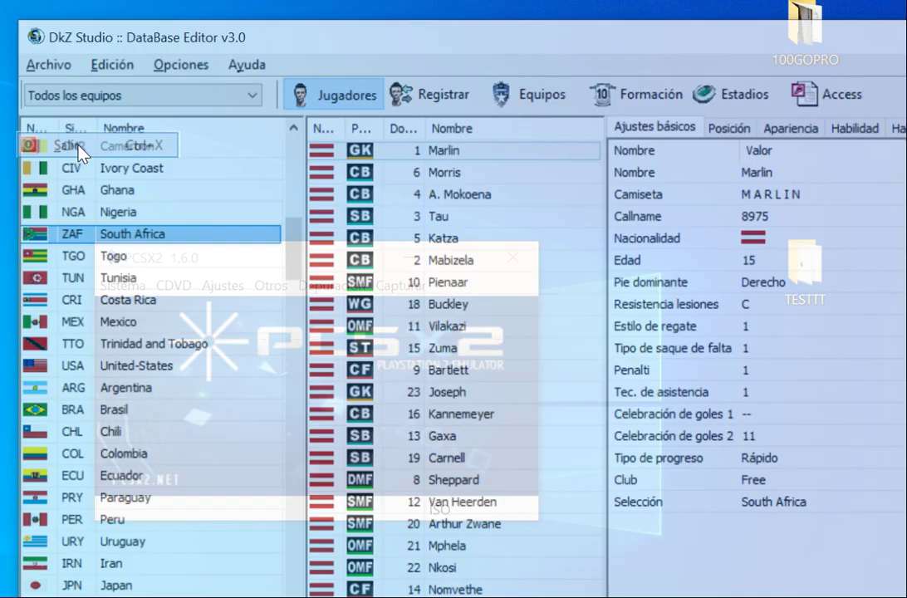
# Step: In PCSX2, check the ISO selection and bring up the options for running the disc image
pyautogui.click(184, 288)
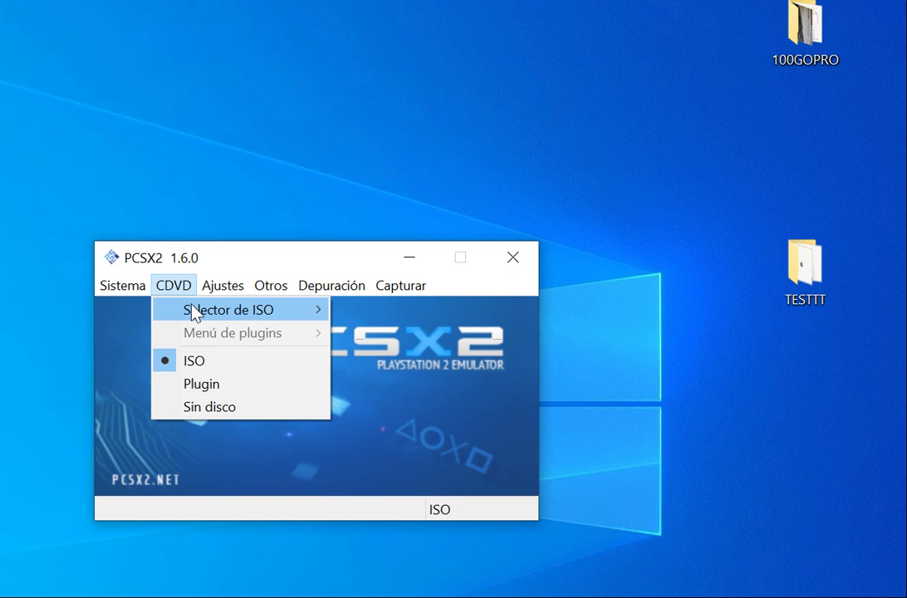
pyautogui.moveTo(331, 309)
pyautogui.moveTo(122, 285)
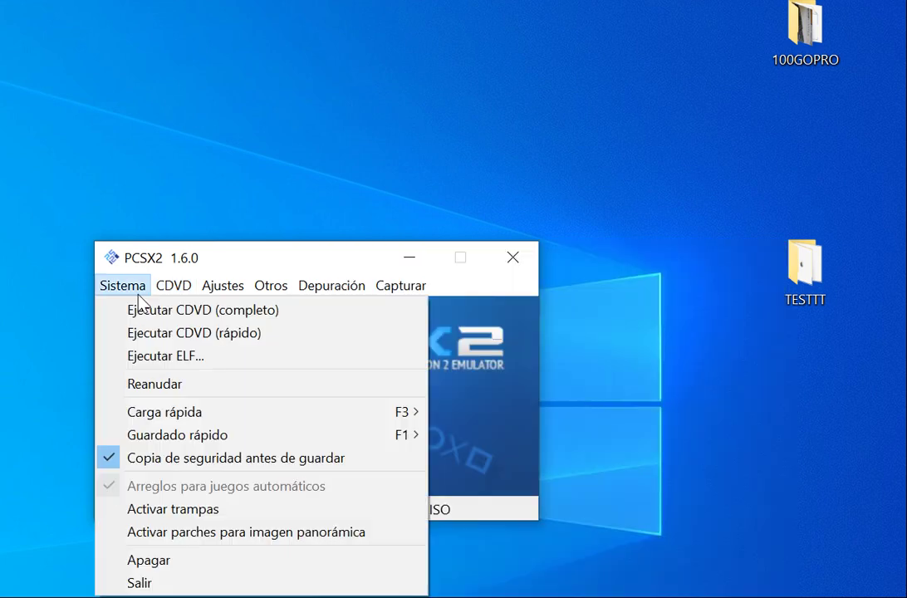